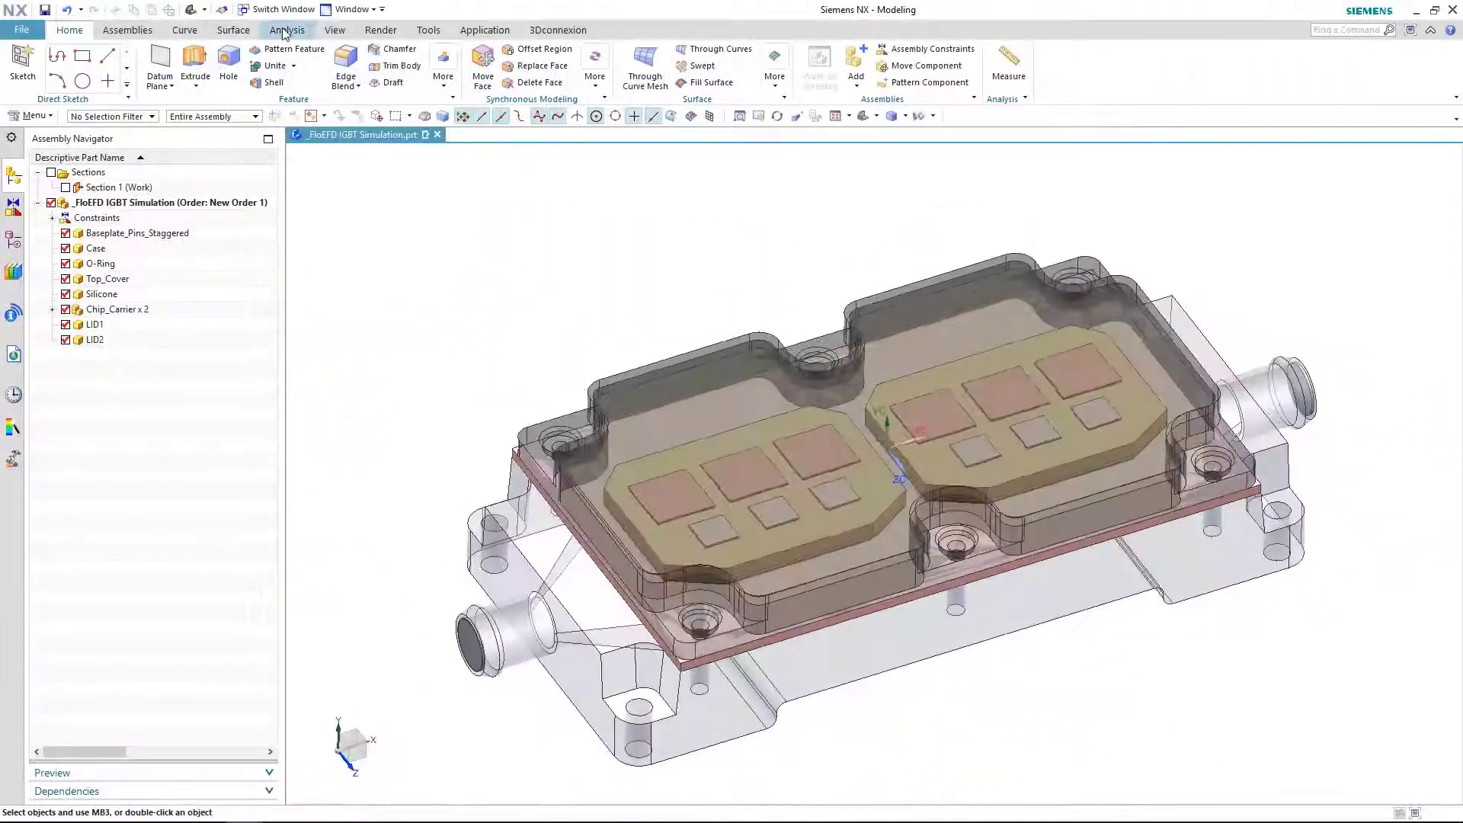
- Explode the cooler assembly into Explosion 1 to reveal its stacked layers
left_click(127, 30)
left_click(763, 76)
left_click(942, 150)
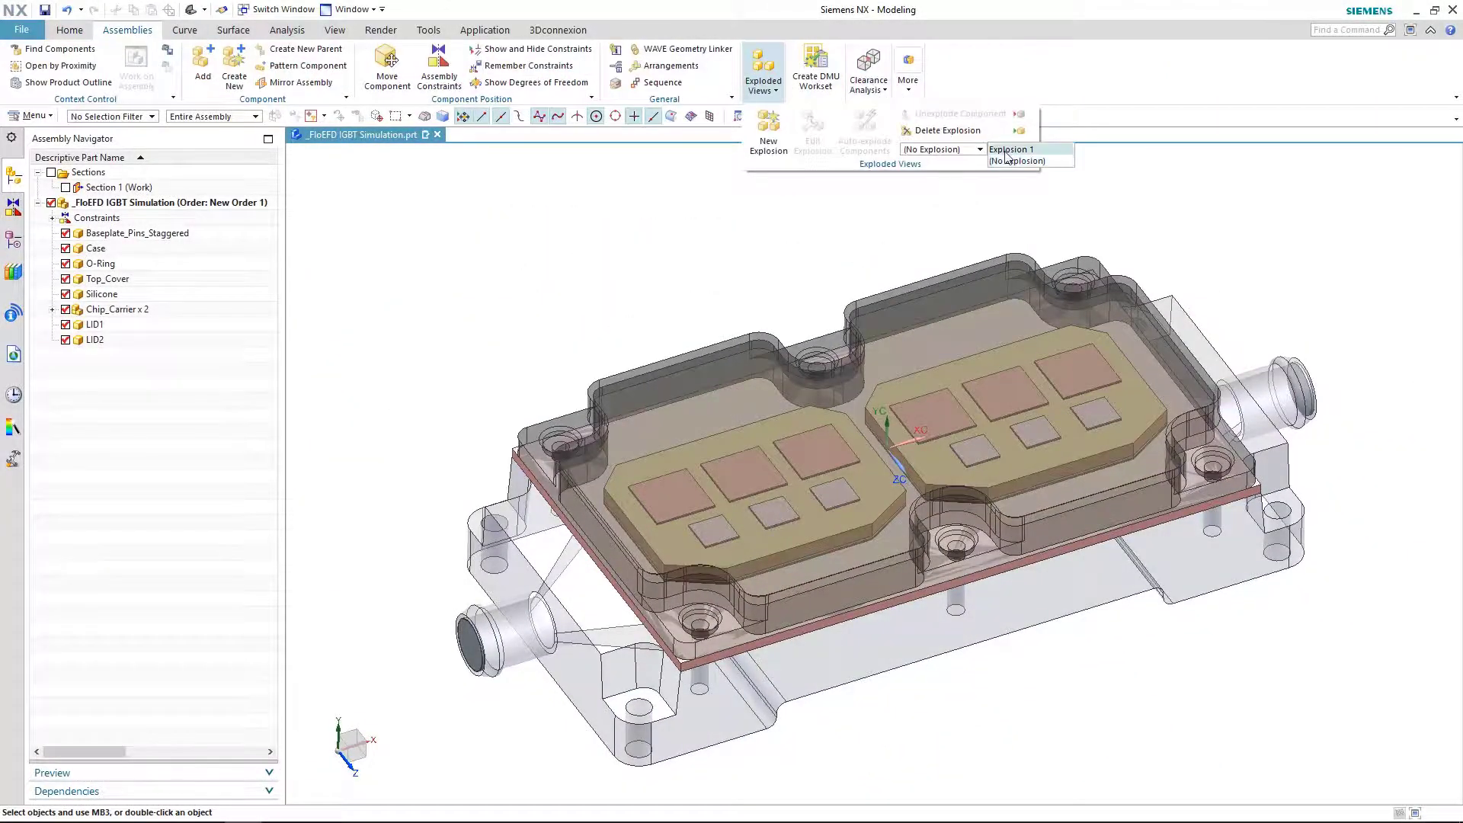
left_click(1007, 151)
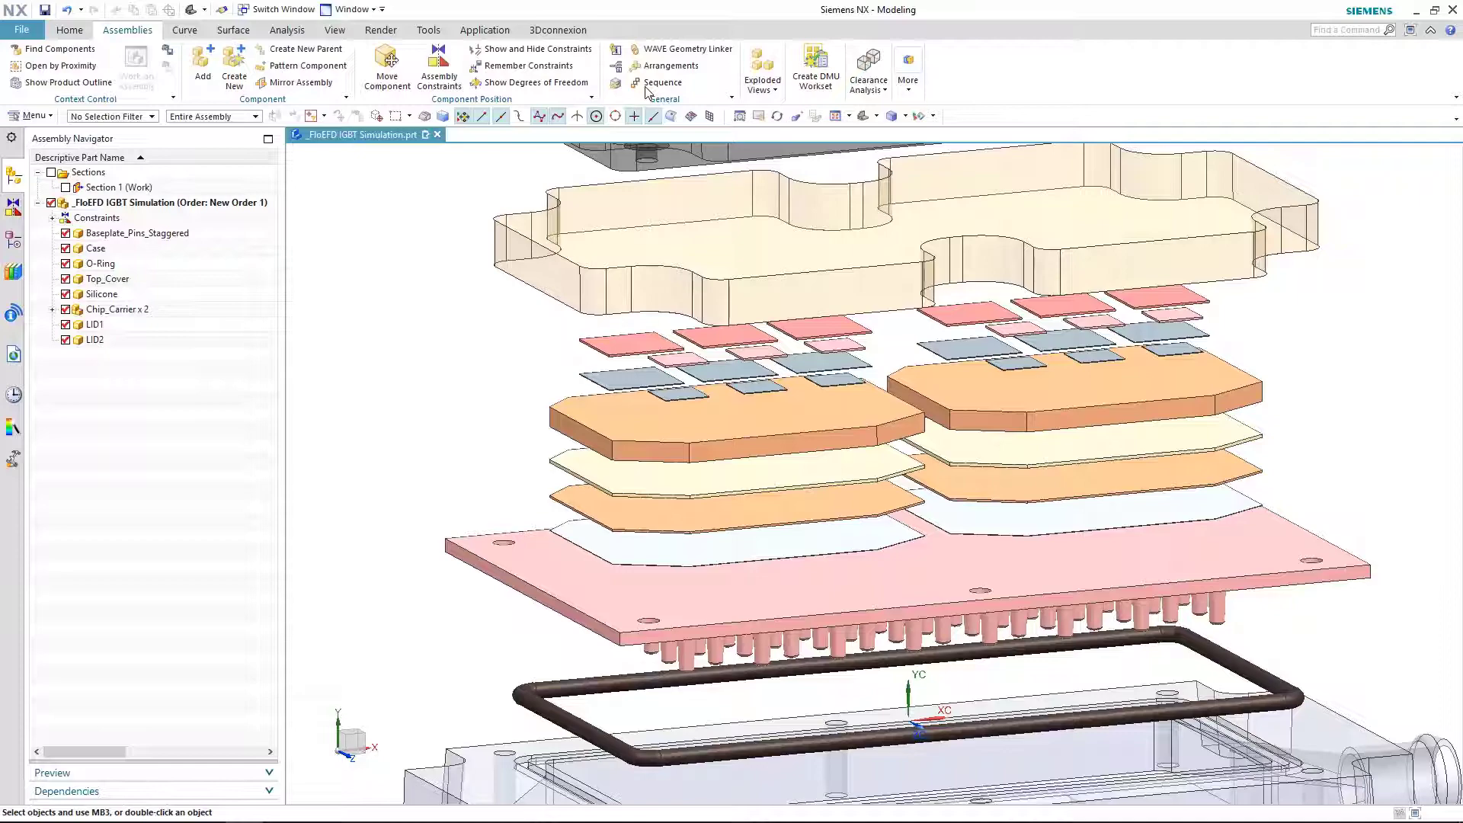
- Return the assembly to its unexploded state with (No Explosion)
left_click(763, 80)
left_click(1014, 143)
left_click(991, 160)
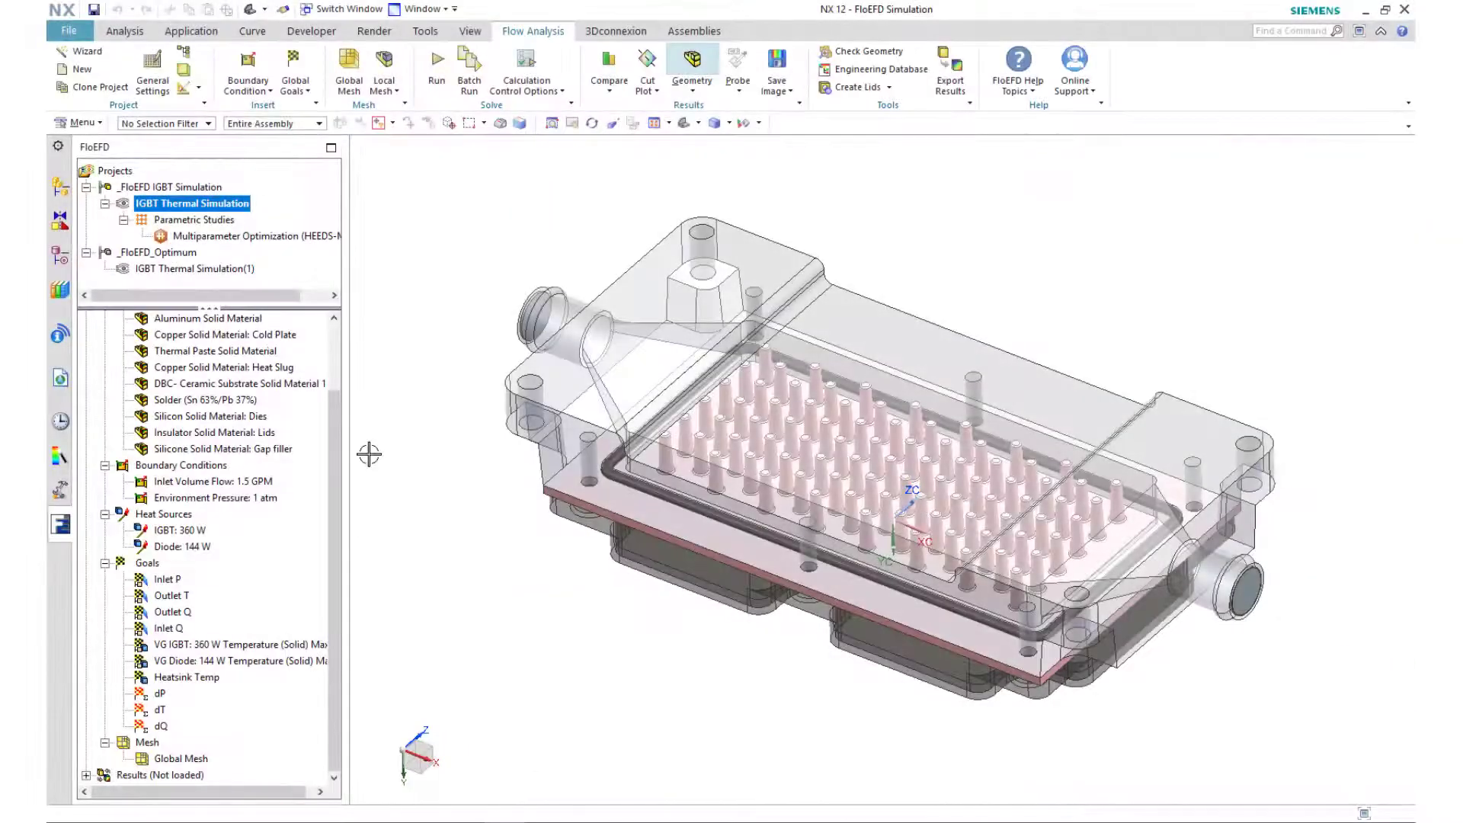
left_click(204, 225)
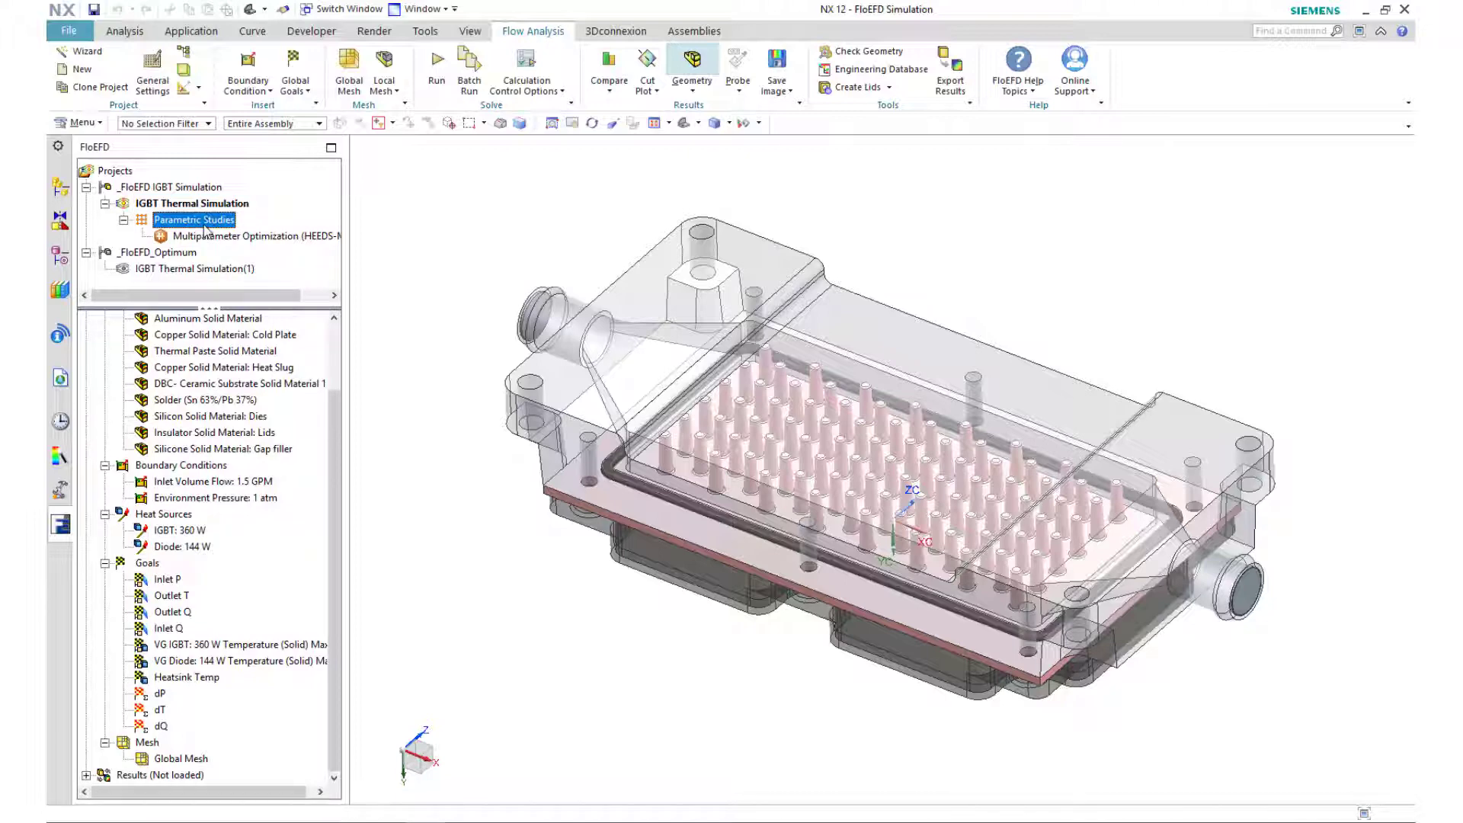
right_click(206, 230)
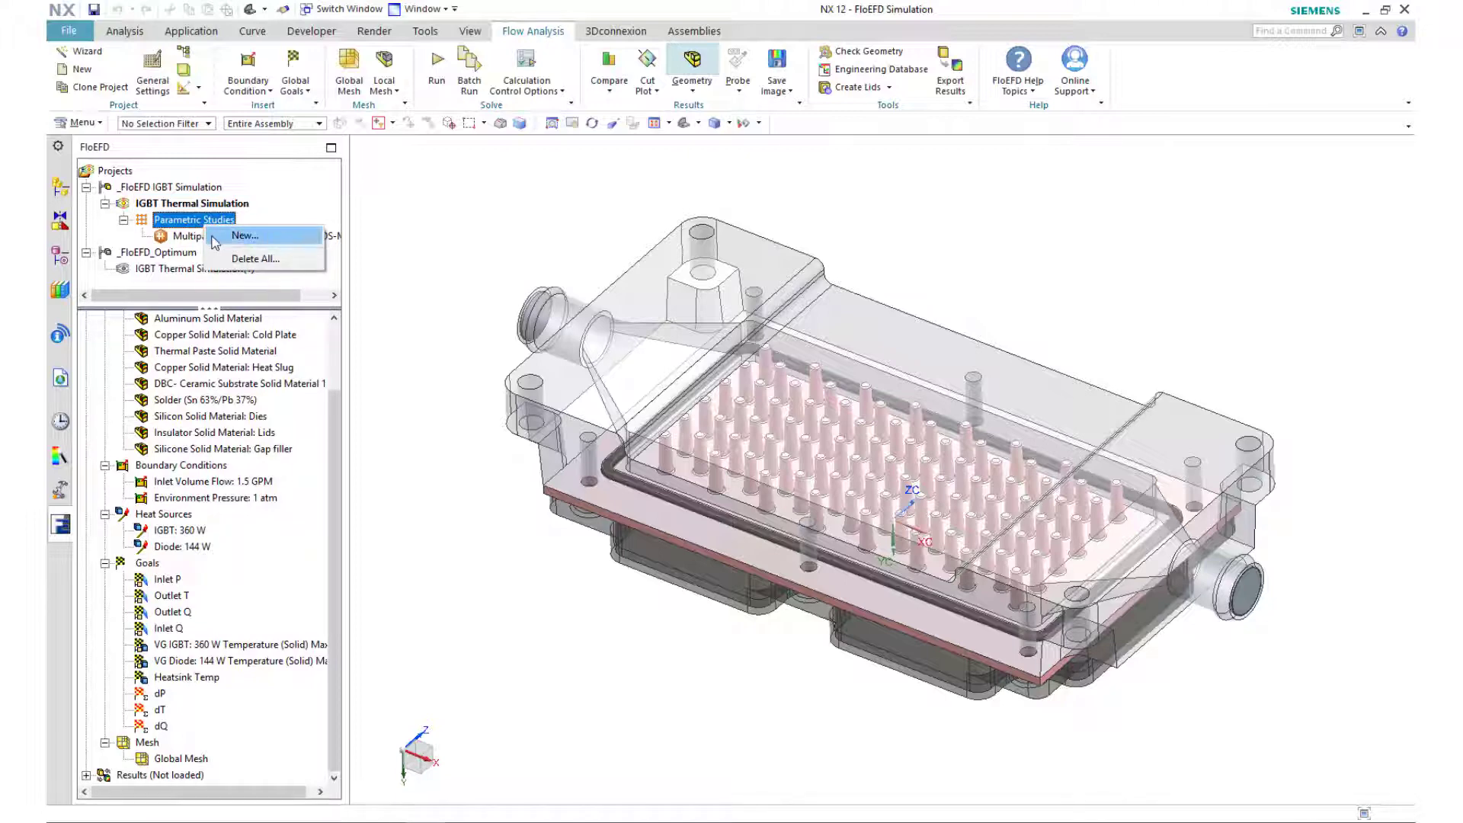
left_click(215, 238)
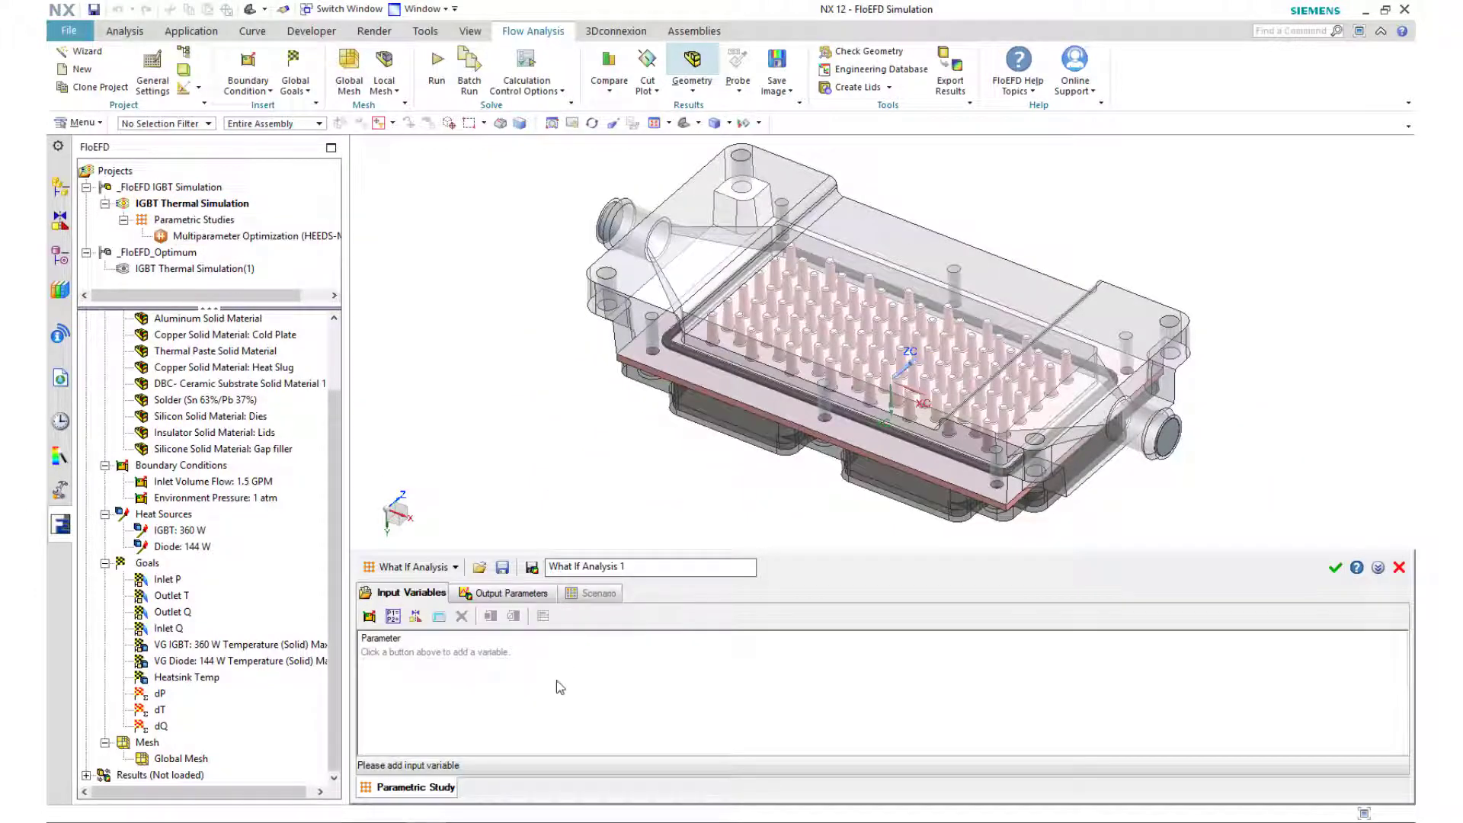
left_click(455, 568)
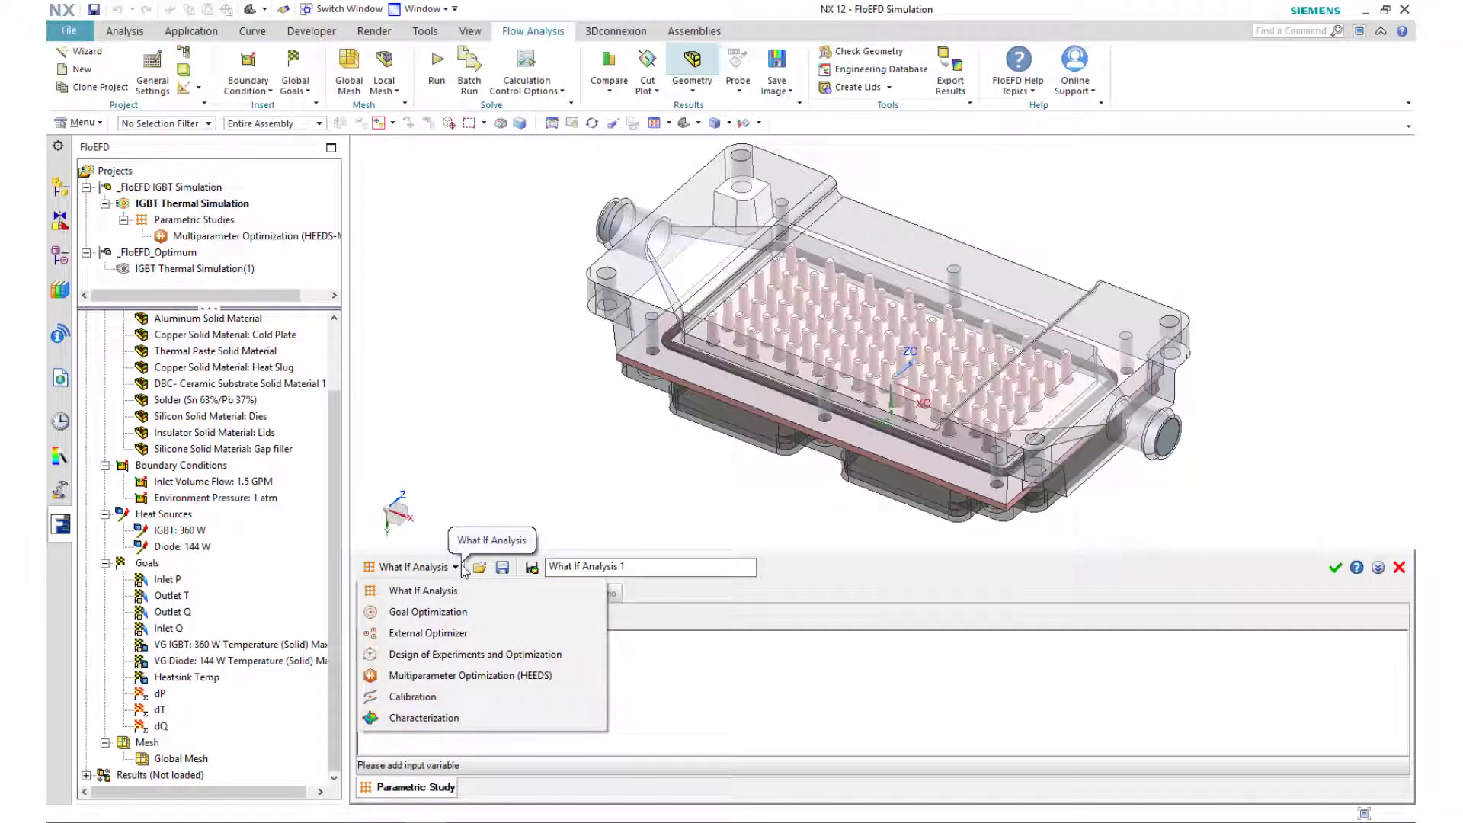
left_click(483, 675)
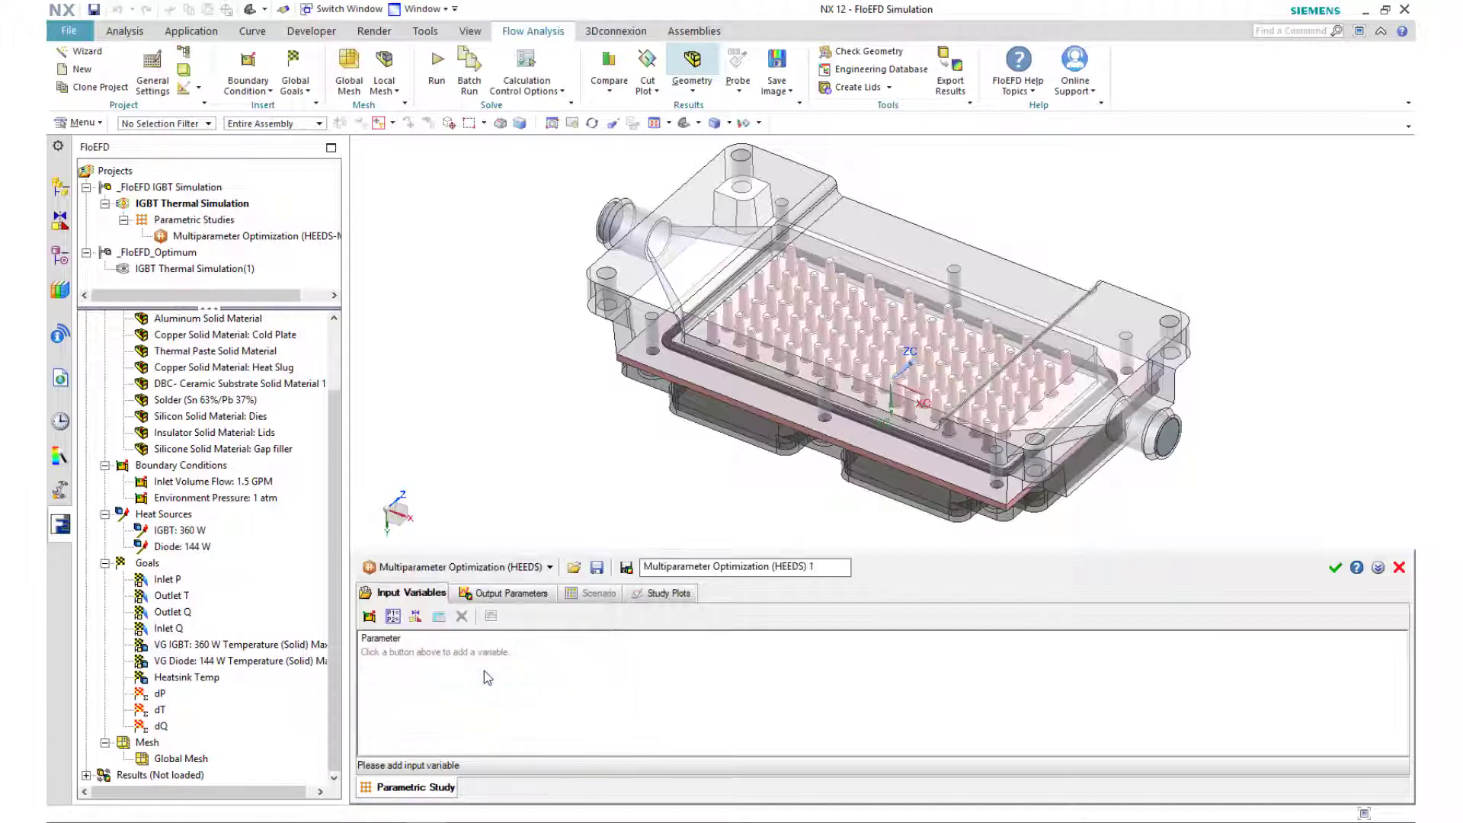
left_click(369, 616)
left_click(1161, 660)
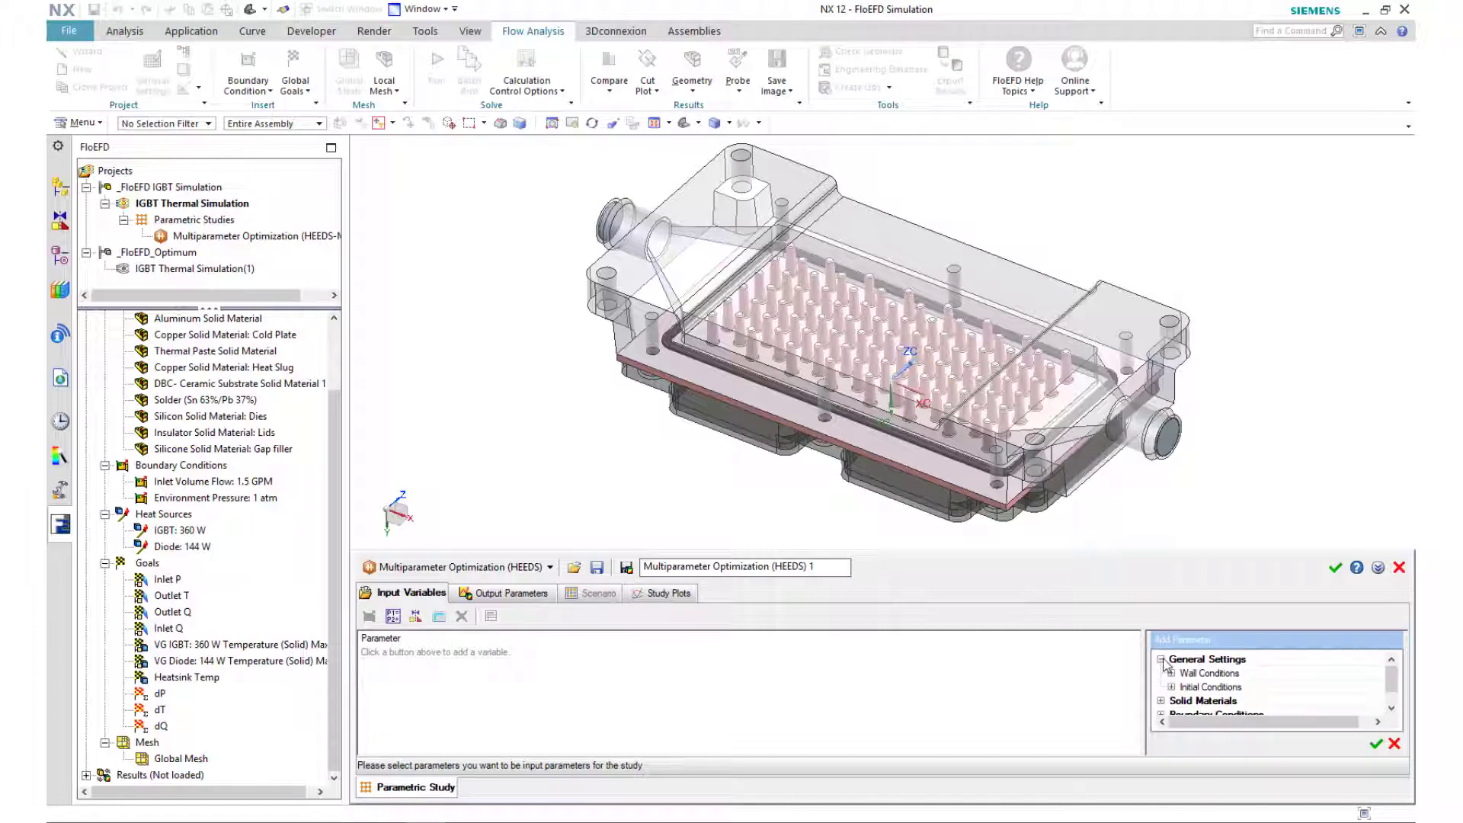
scroll(1170, 706, "down", 2)
left_click(1161, 686)
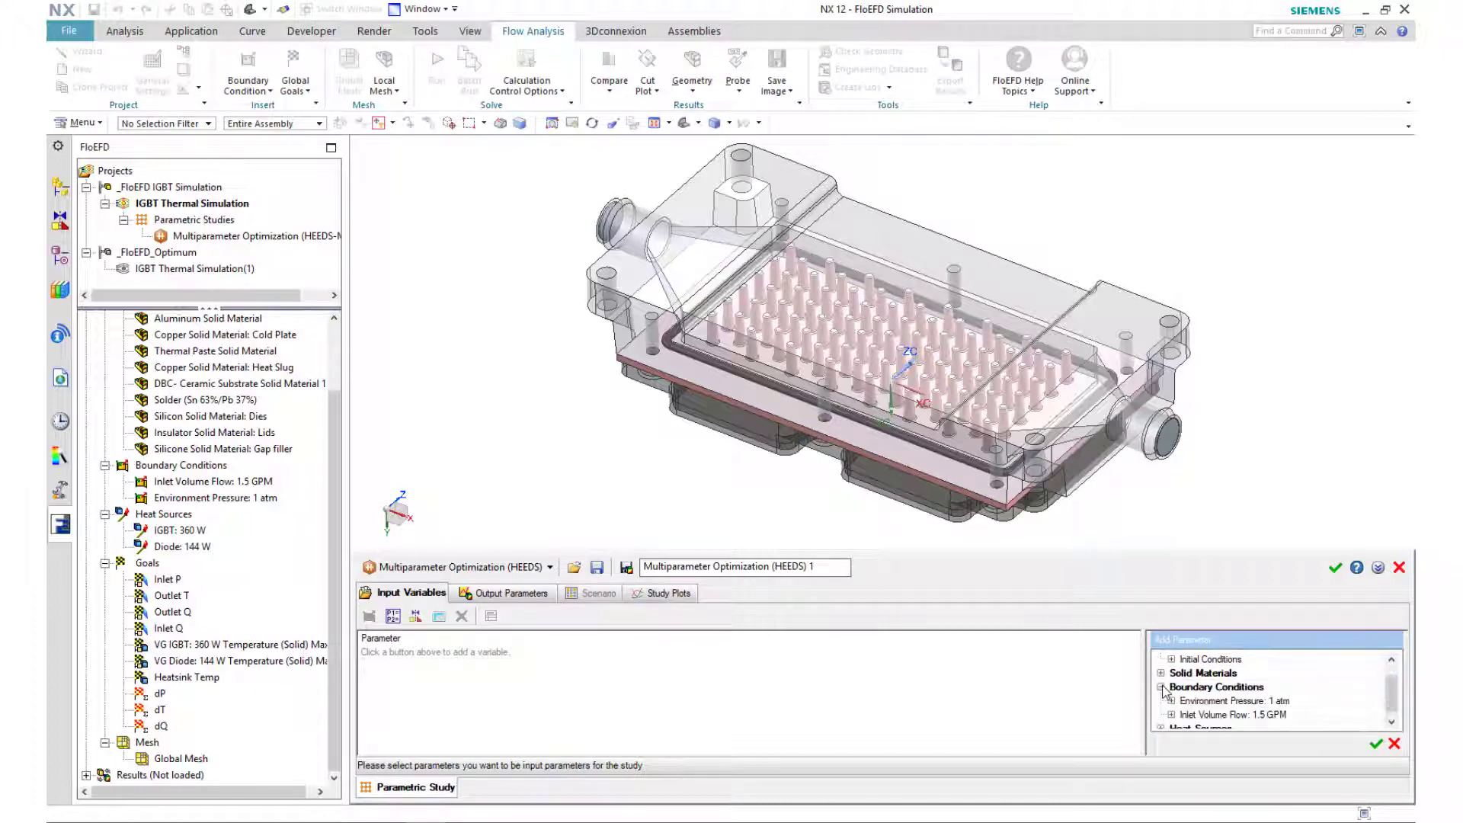
scroll(1164, 697, "down", 1)
left_click(1171, 702)
scroll(1172, 705, "down", 2)
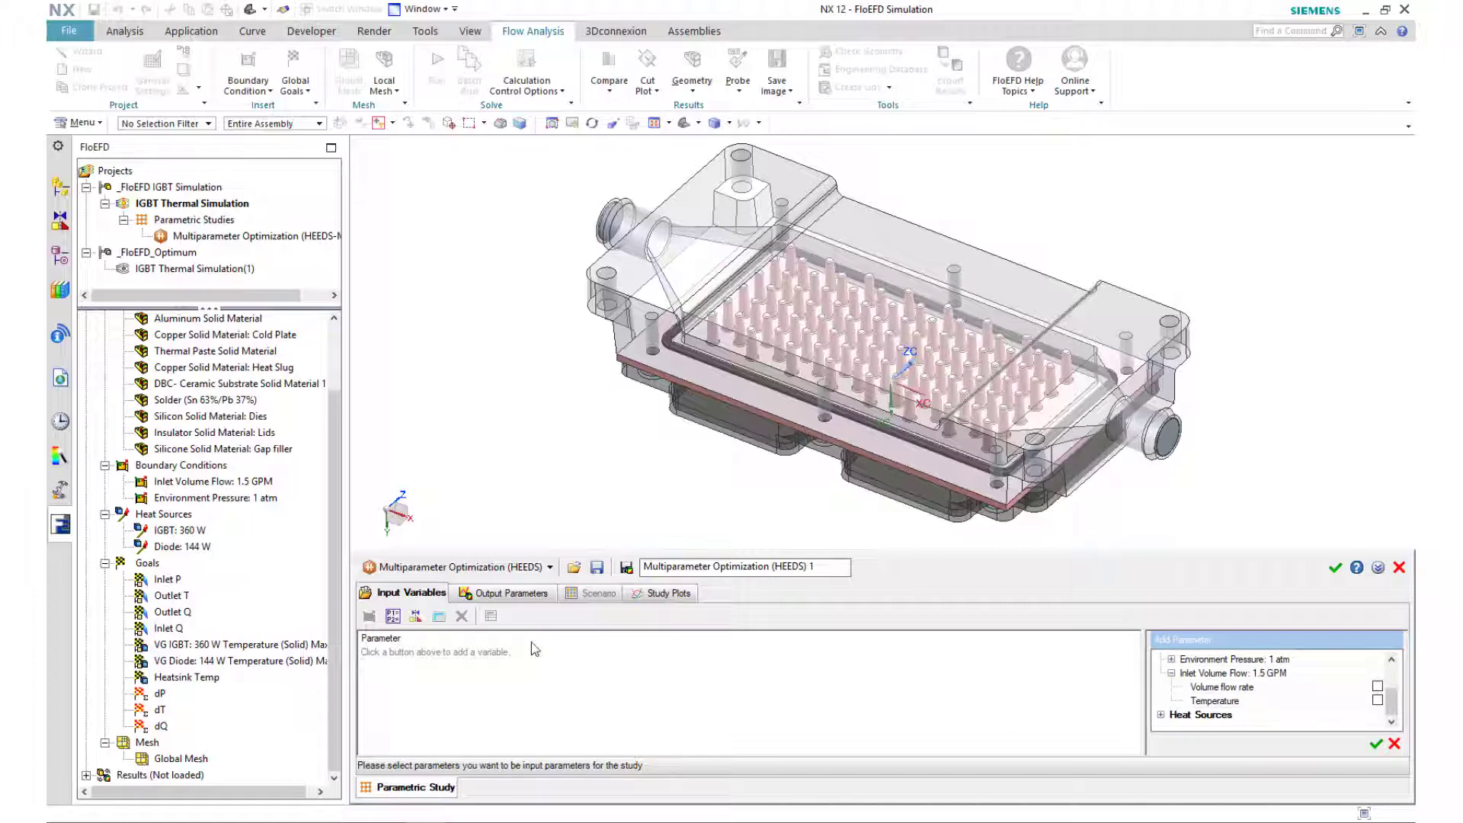
left_click(393, 620)
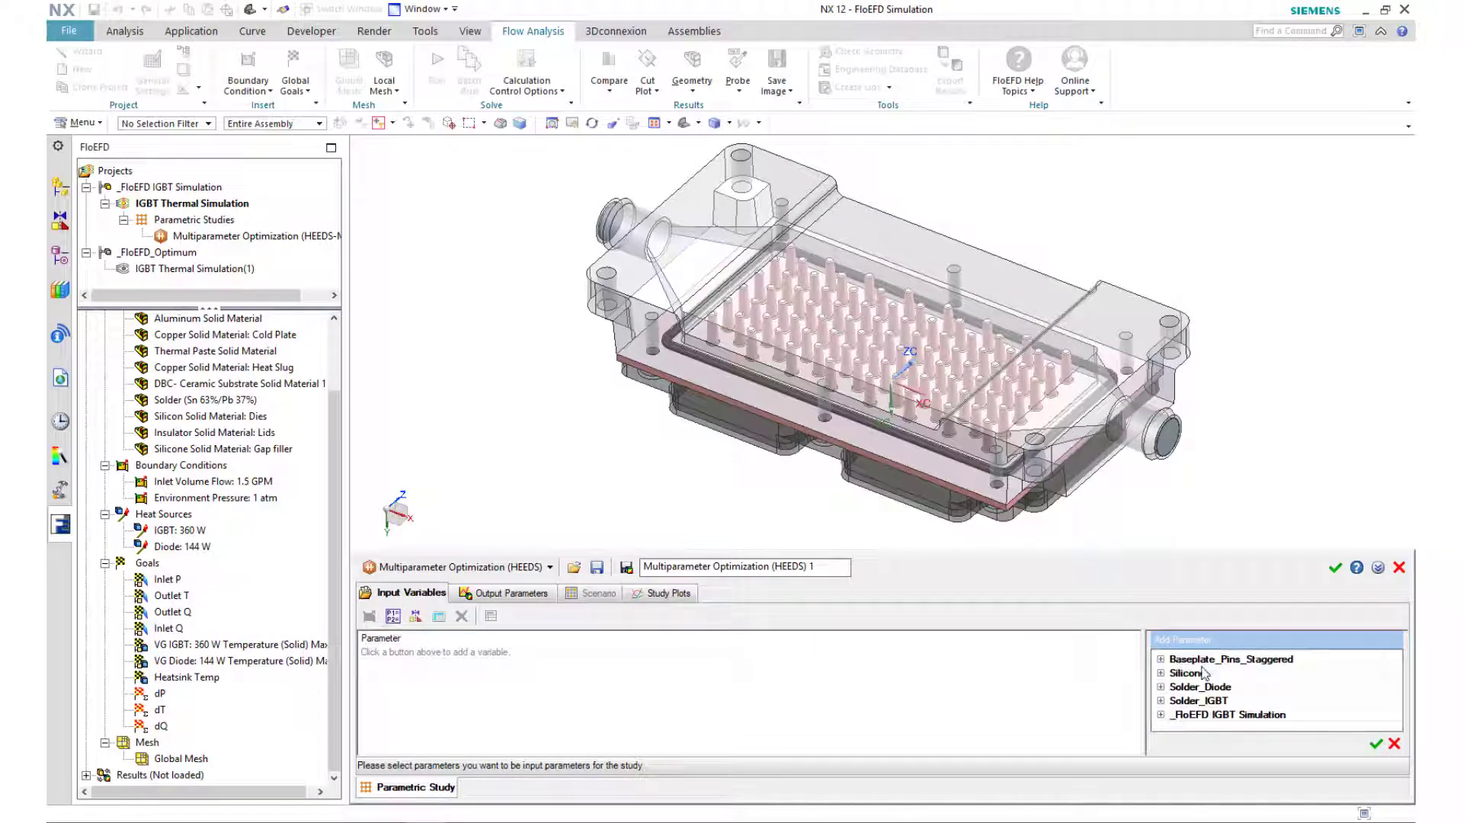
left_click(1166, 660)
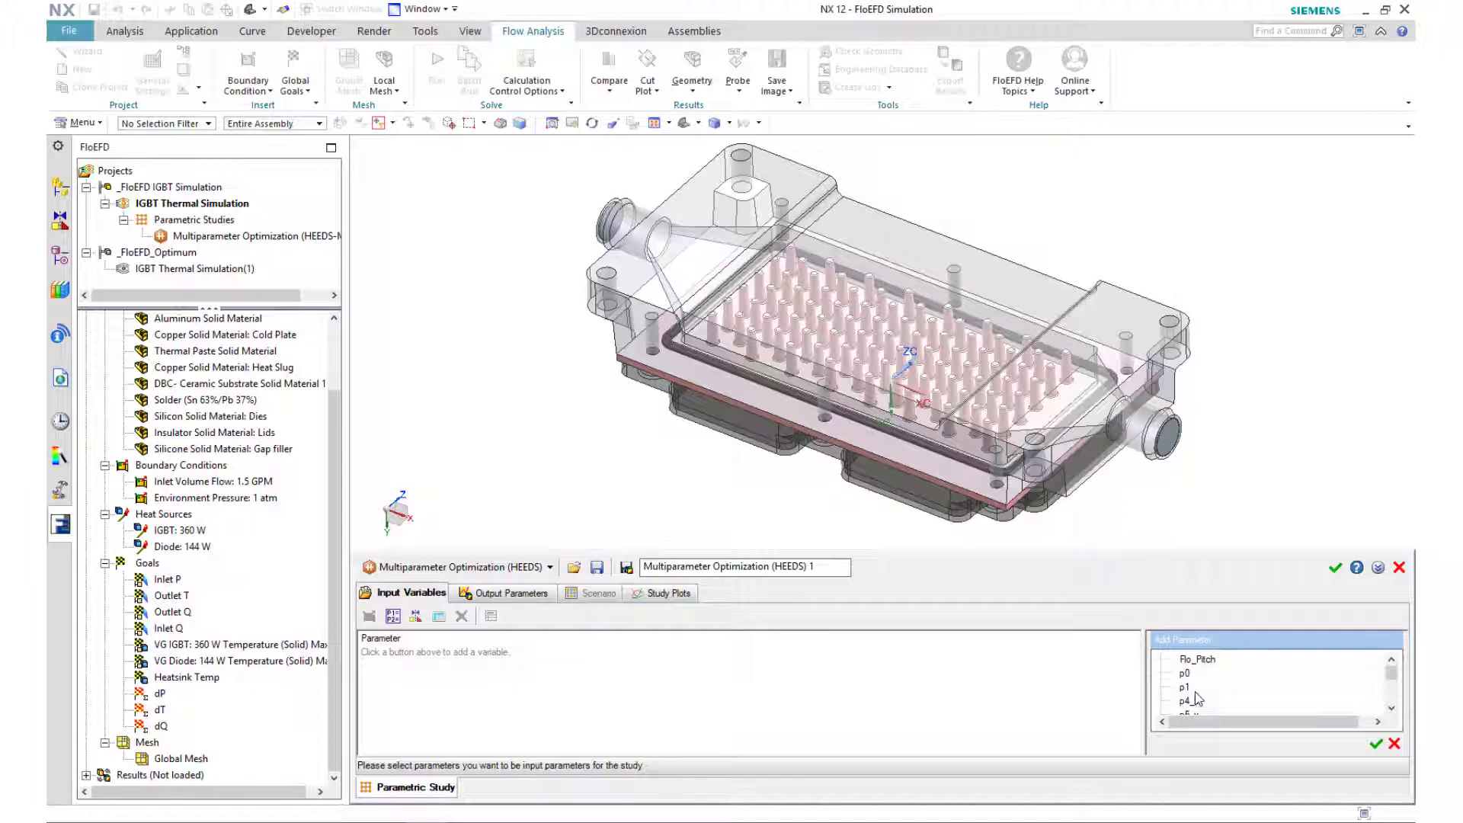
left_click(1395, 744)
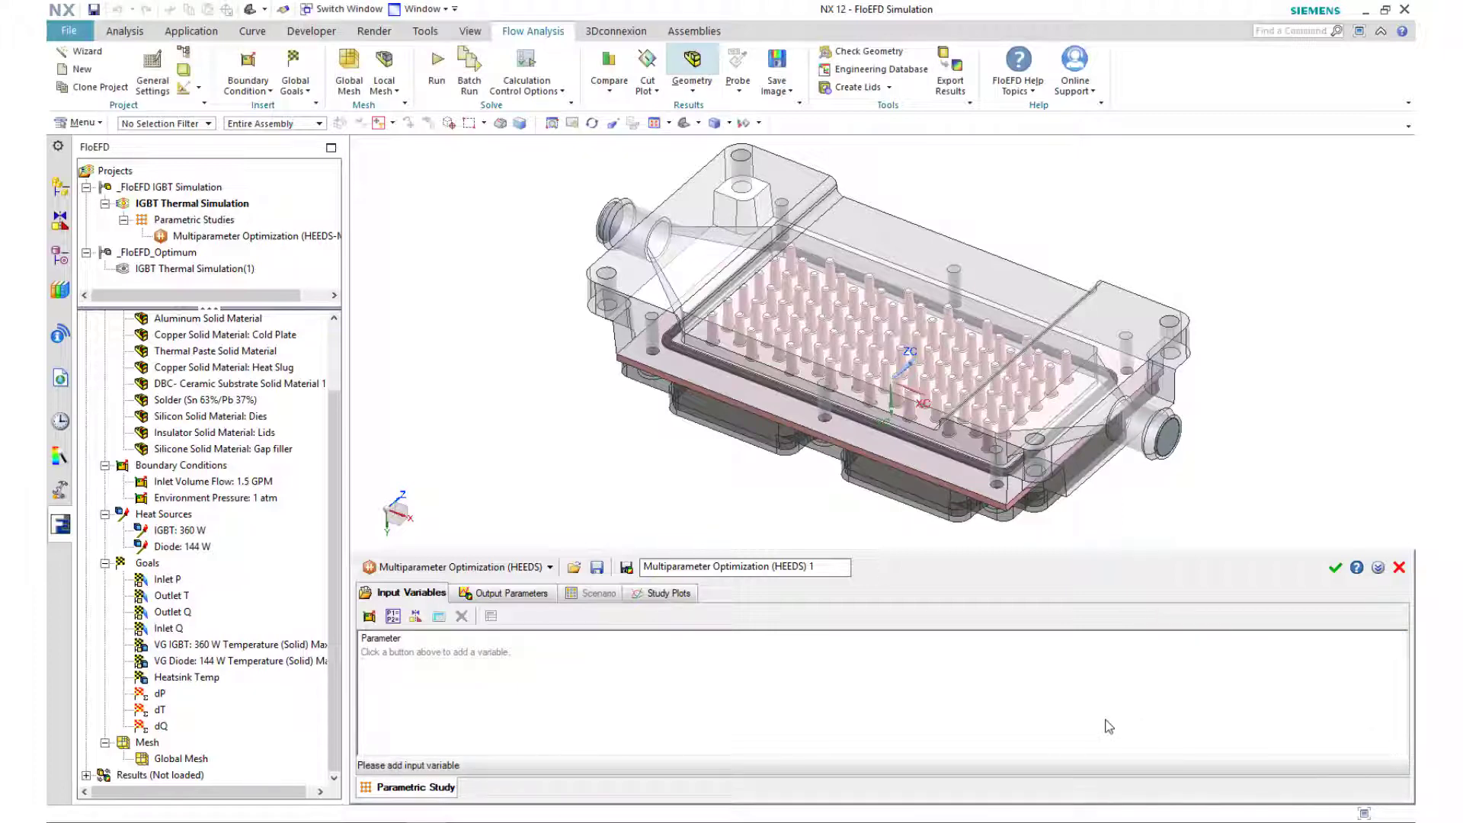
left_click(1399, 567)
- Open the Multiparameter Optimization (HEEDS-Module) study and review its input variables and output targets
left_click(257, 238)
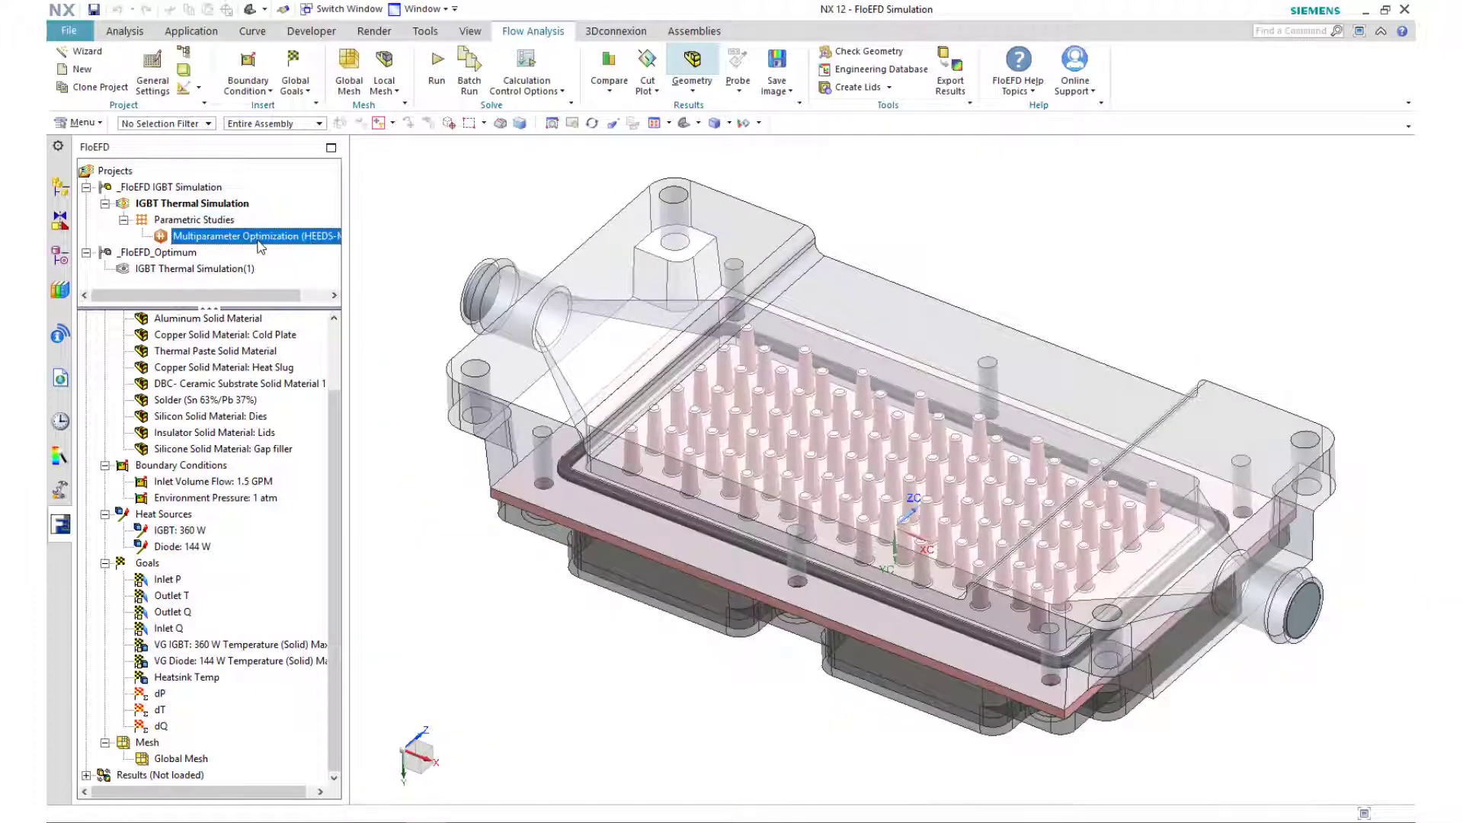
right_click(258, 241)
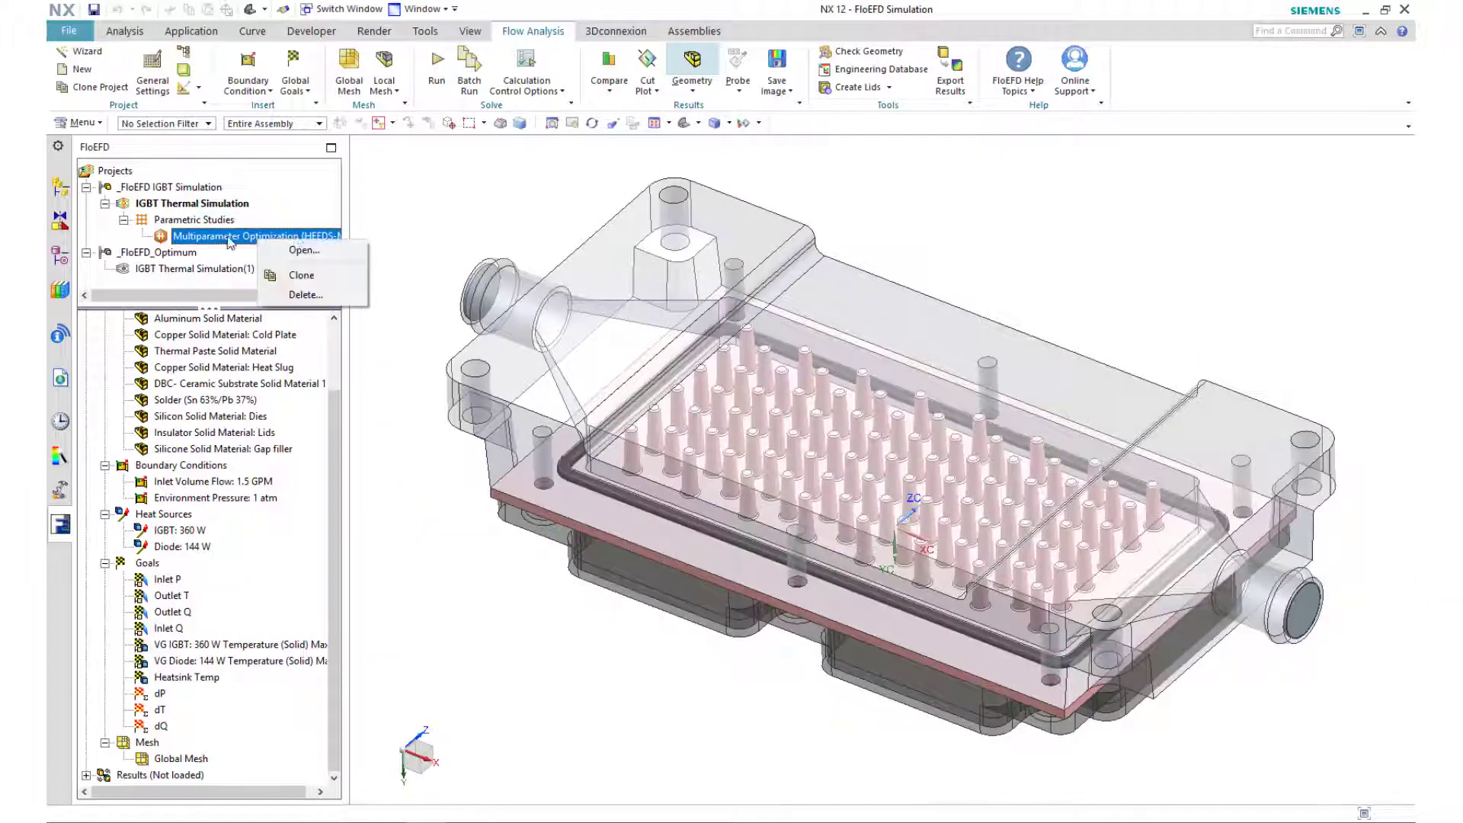
left_click(301, 250)
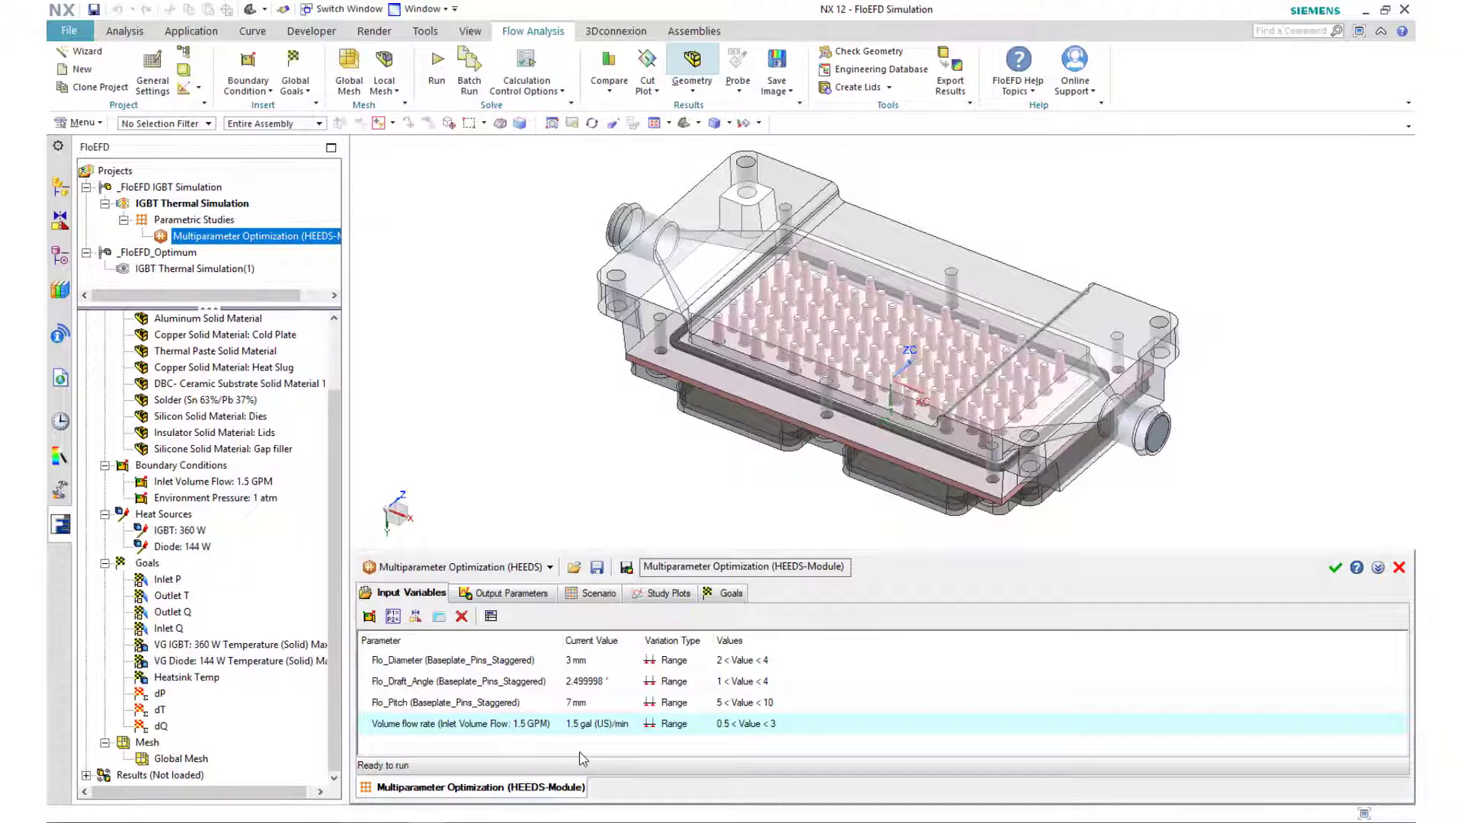
left_click(518, 594)
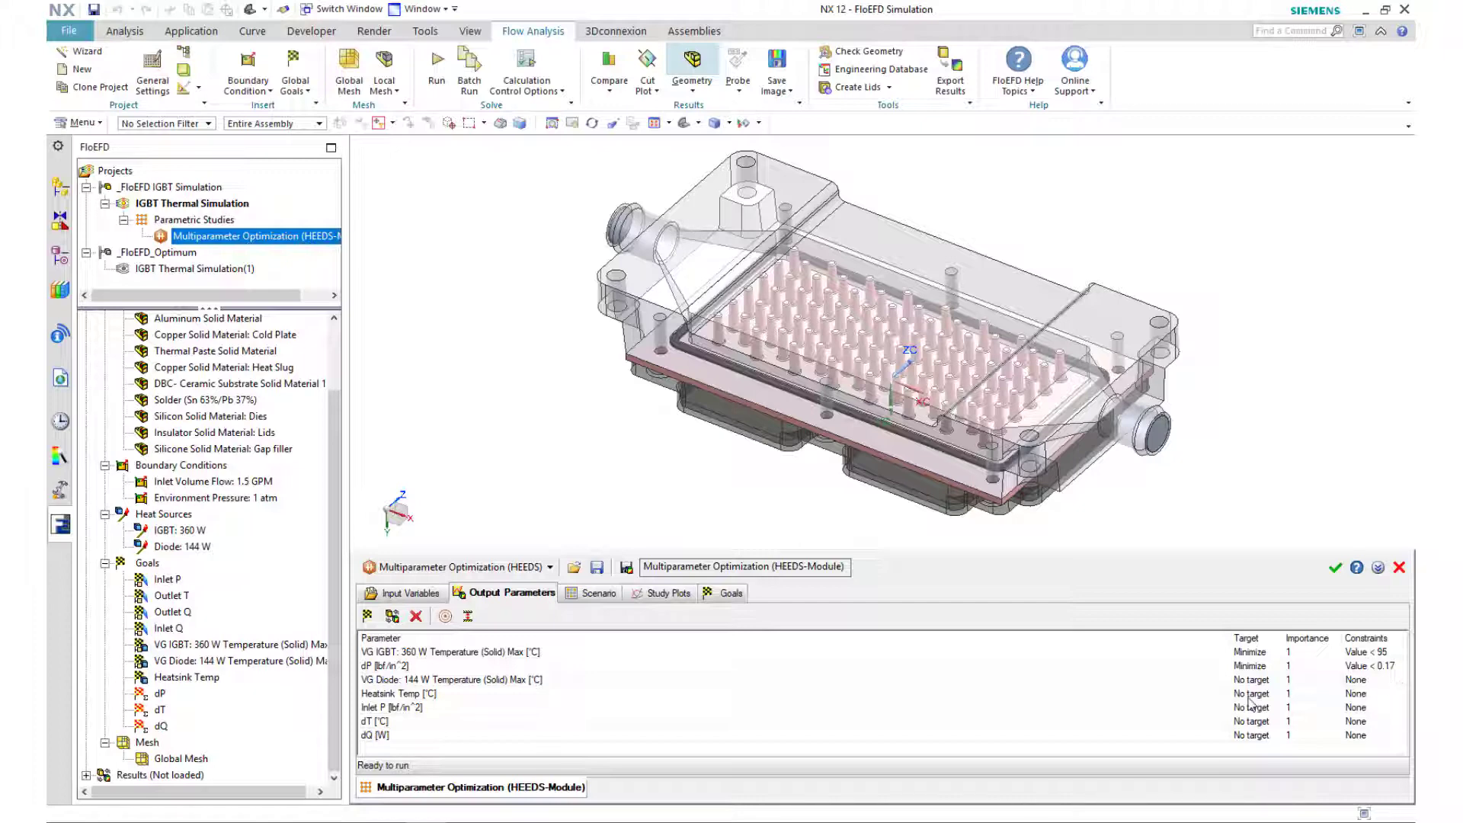
- Enlarge the Scenario table and scroll across the finished design points, selecting Optimum 61
left_click(579, 599)
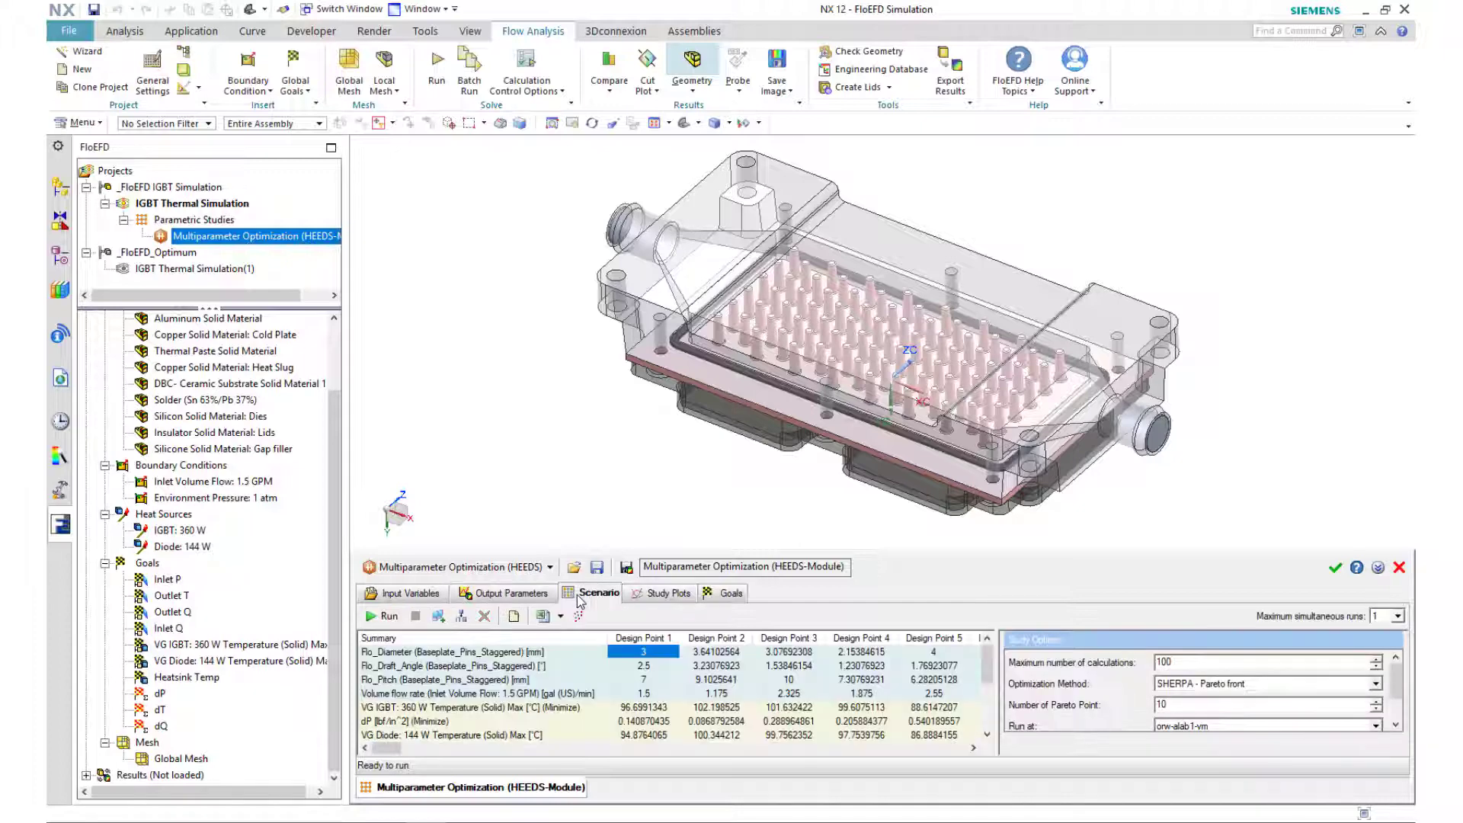
left_click_drag(1272, 550, 1260, 377)
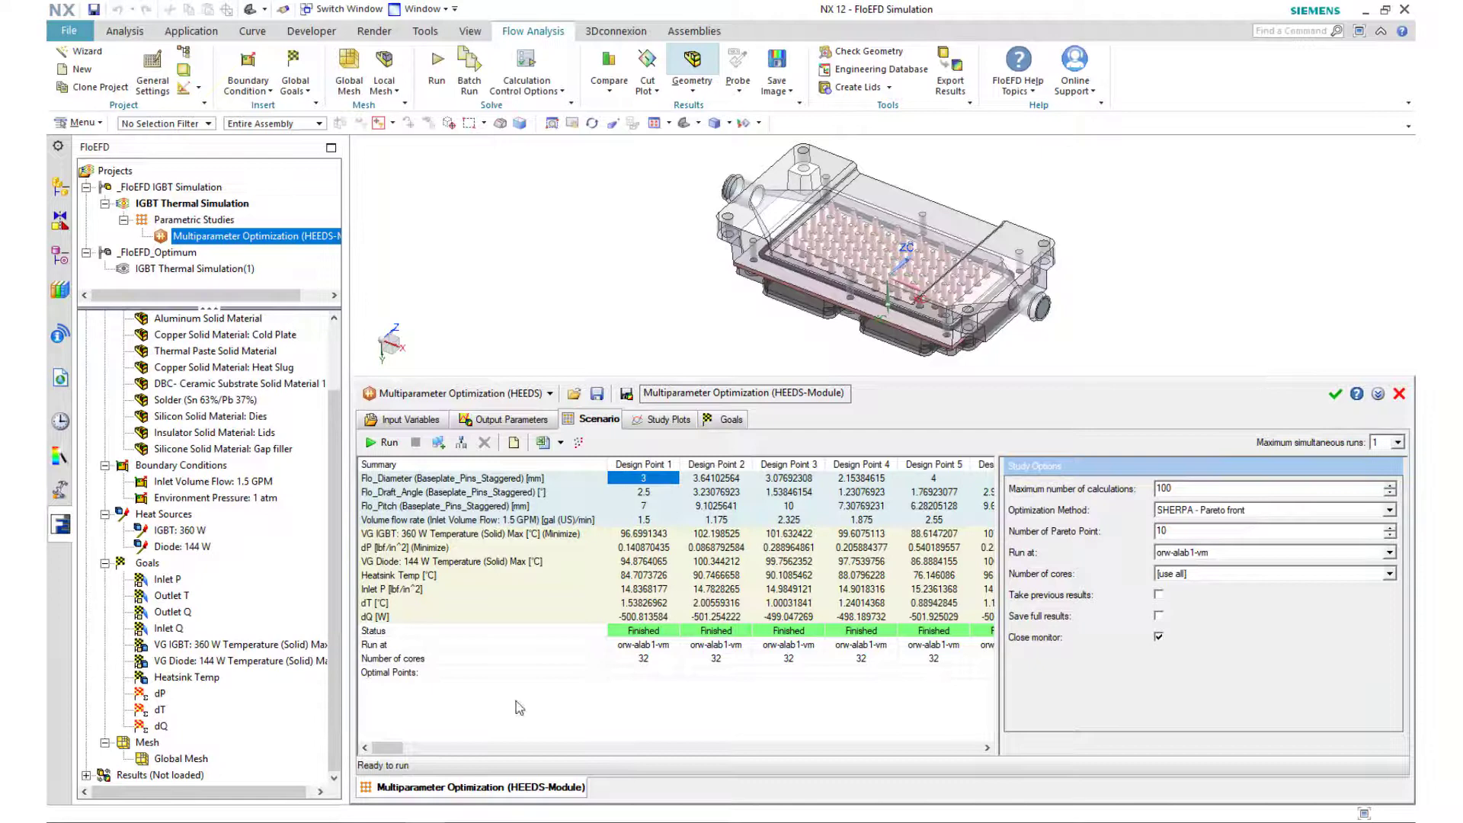
left_click_drag(373, 751, 973, 752)
left_click(785, 471)
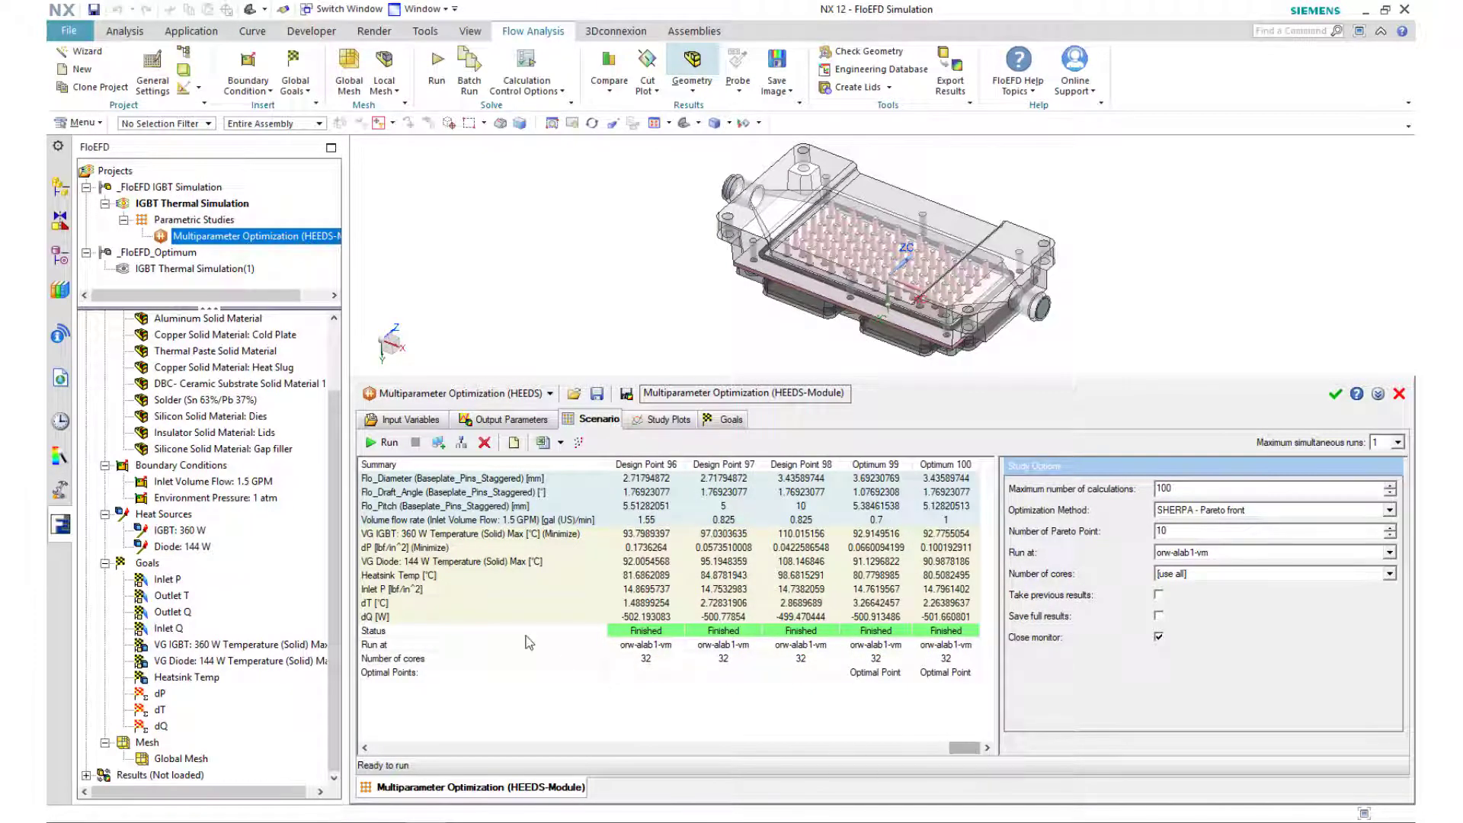
- Show the study's dP Dependency and Parallel data plots in an enlarged panel
left_click(663, 421)
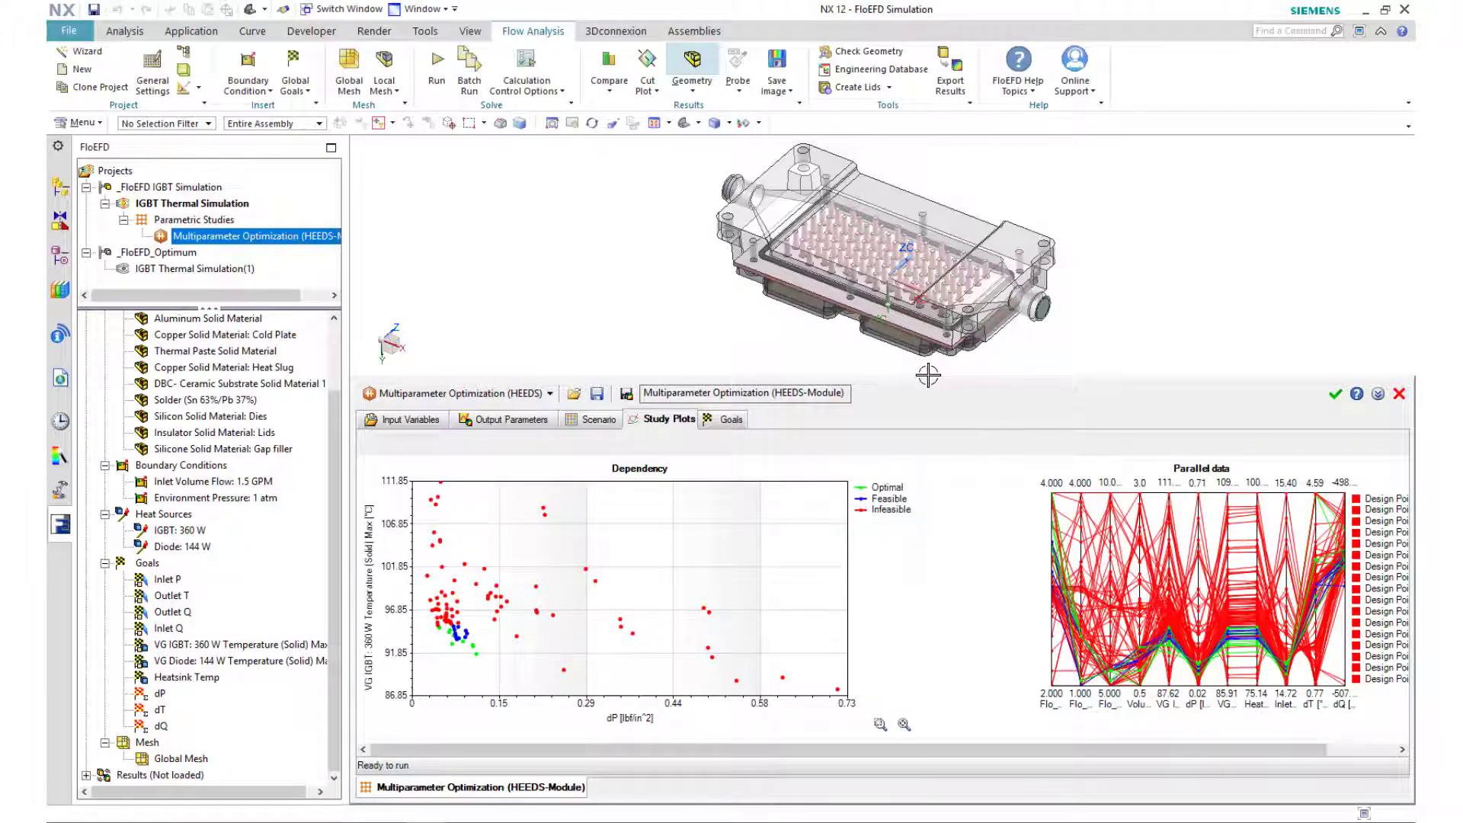
left_click_drag(928, 375, 929, 322)
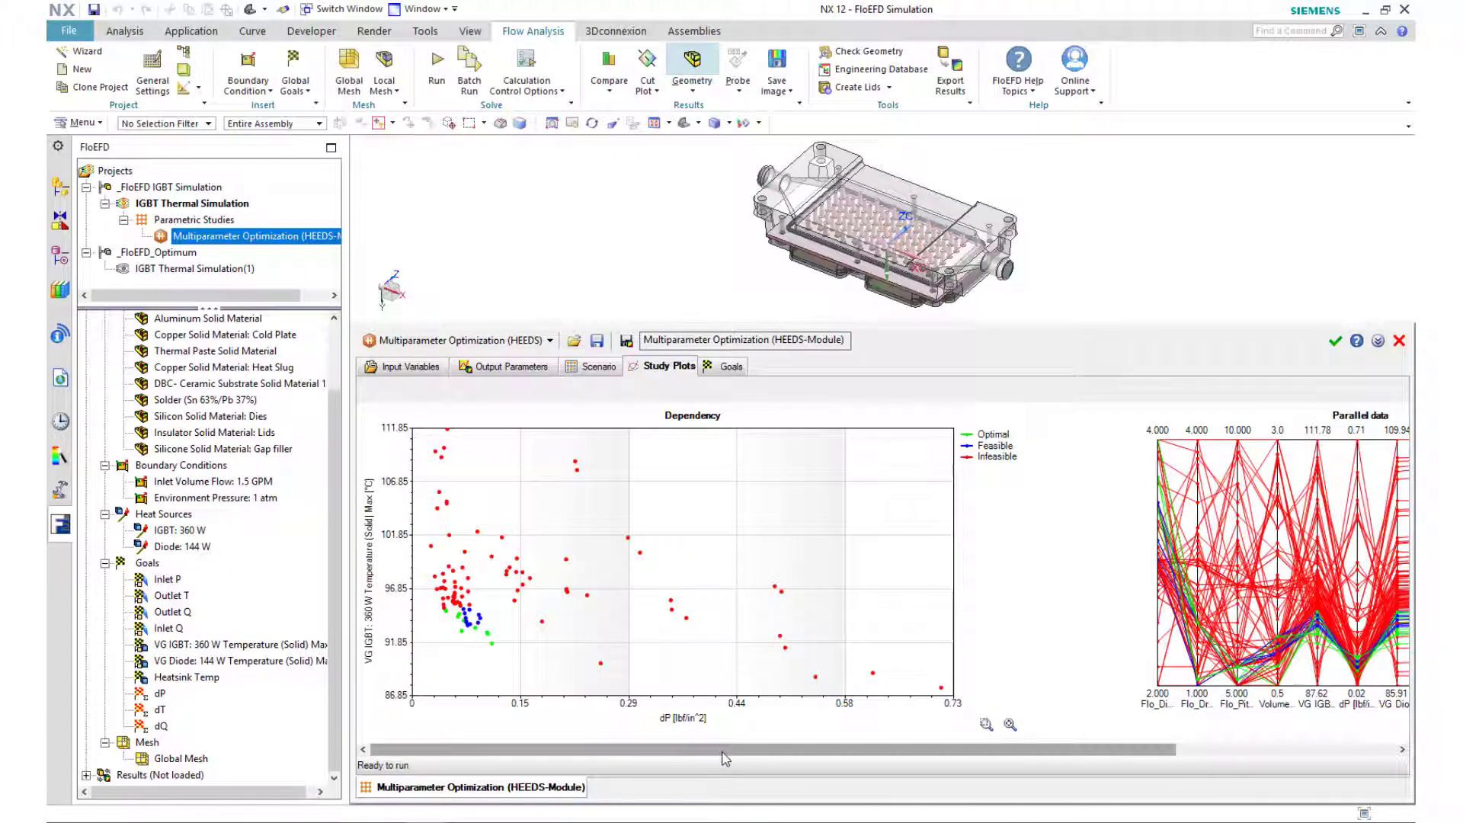
left_click_drag(733, 750, 957, 766)
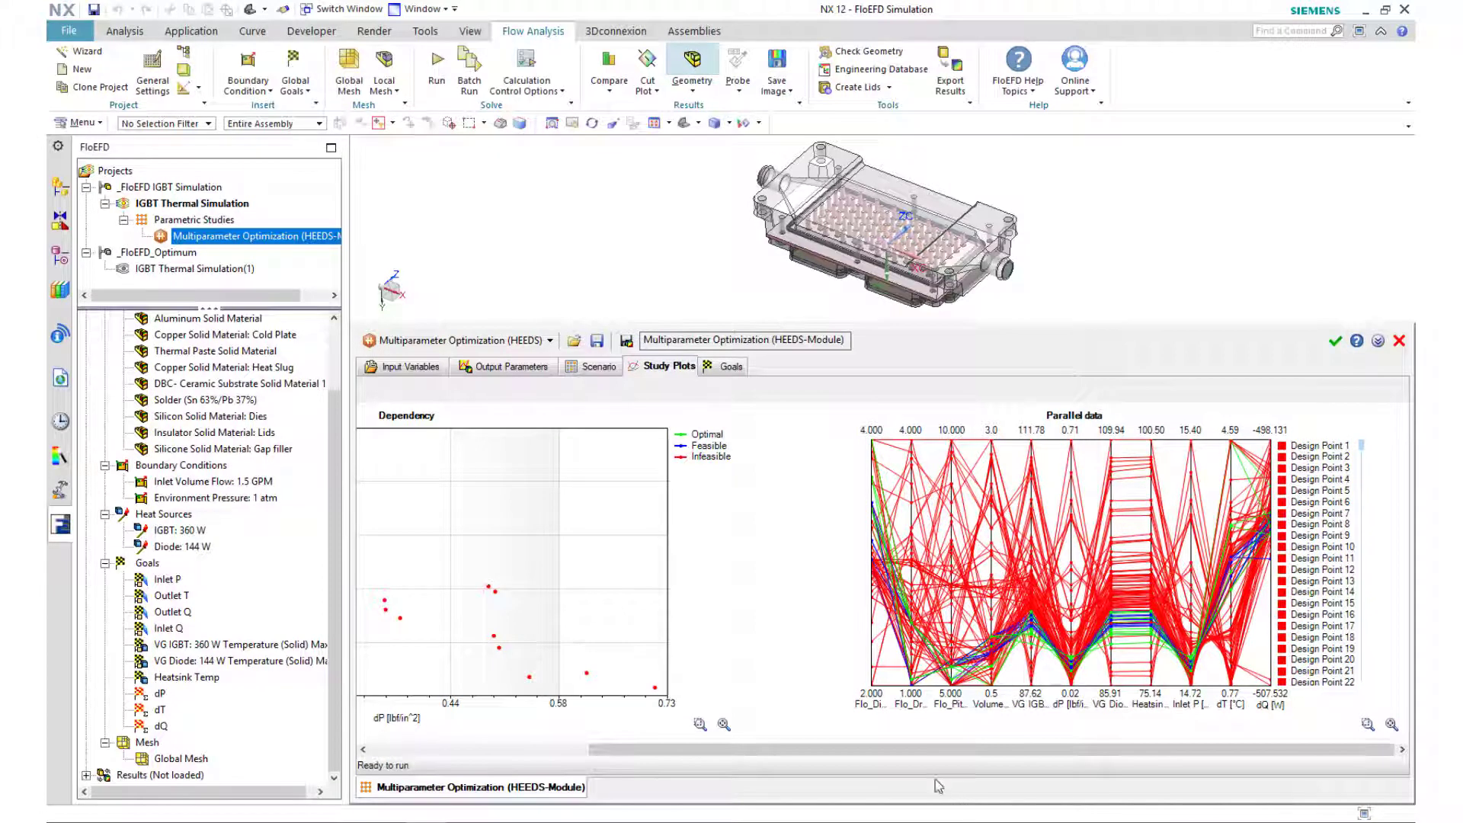
- Create a new project from design point Optimum 99, accepting the geometry change
left_click(606, 370)
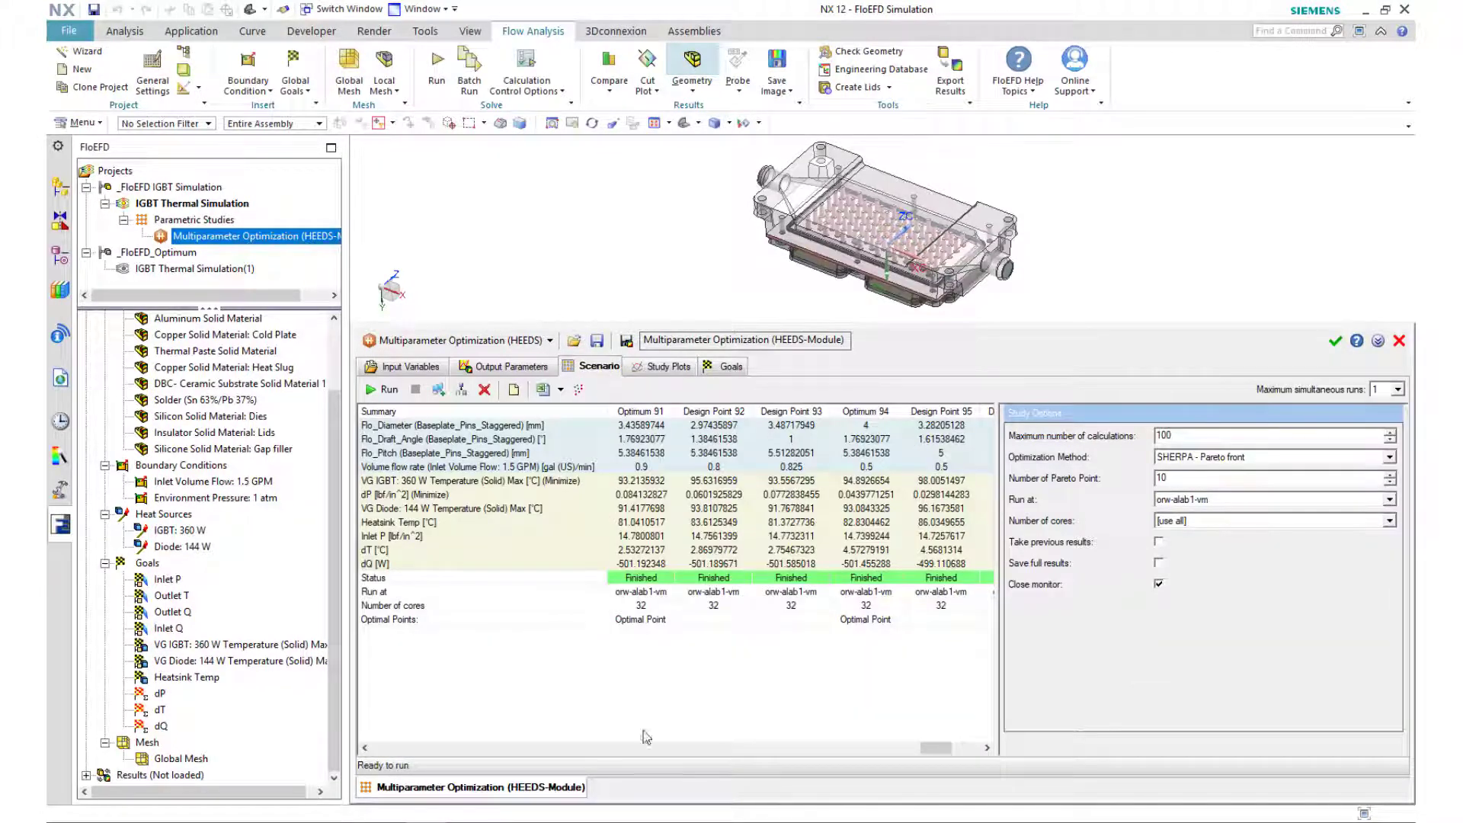
left_click_drag(941, 748, 970, 762)
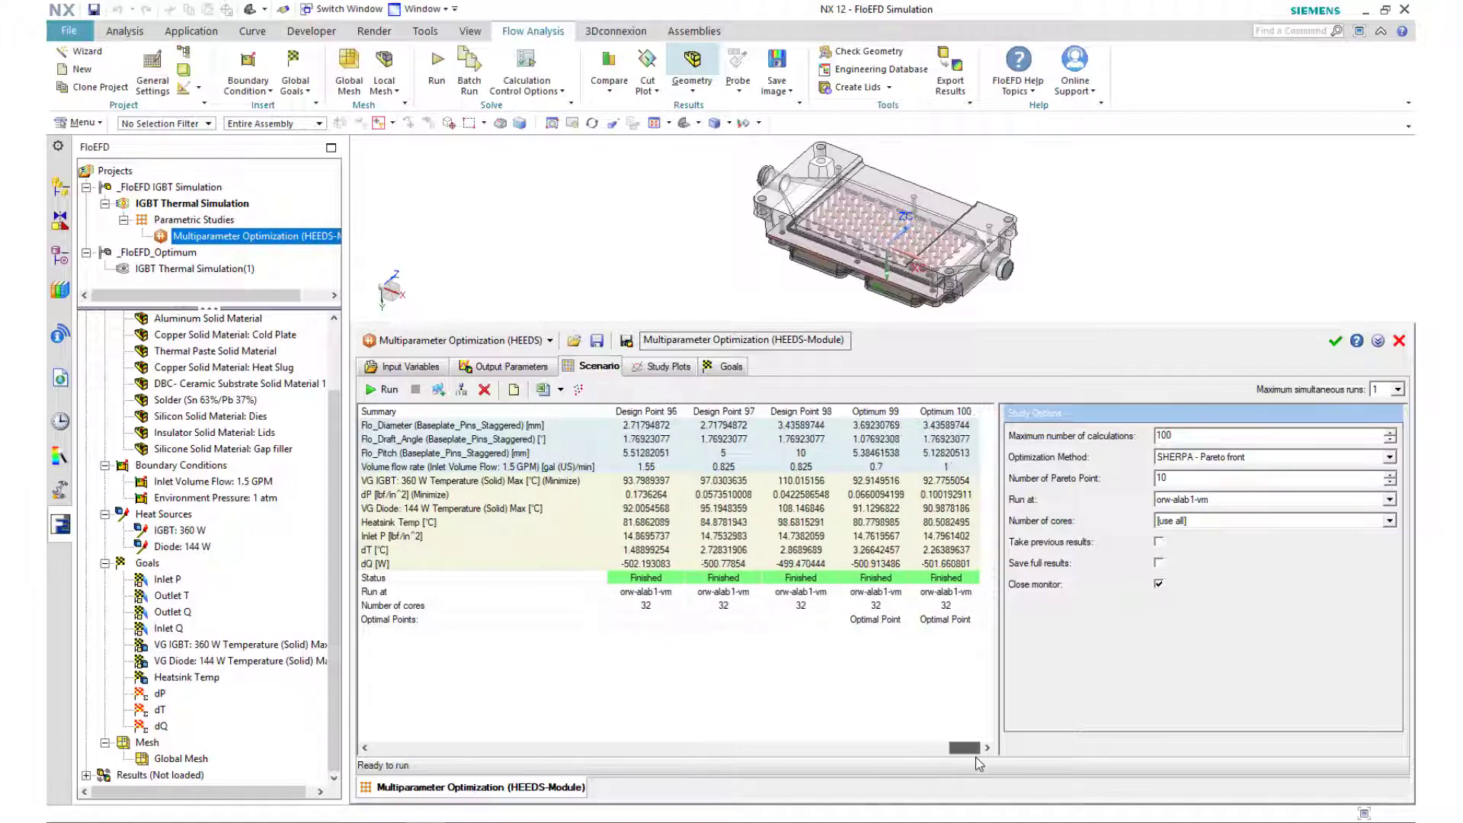
left_click(896, 413)
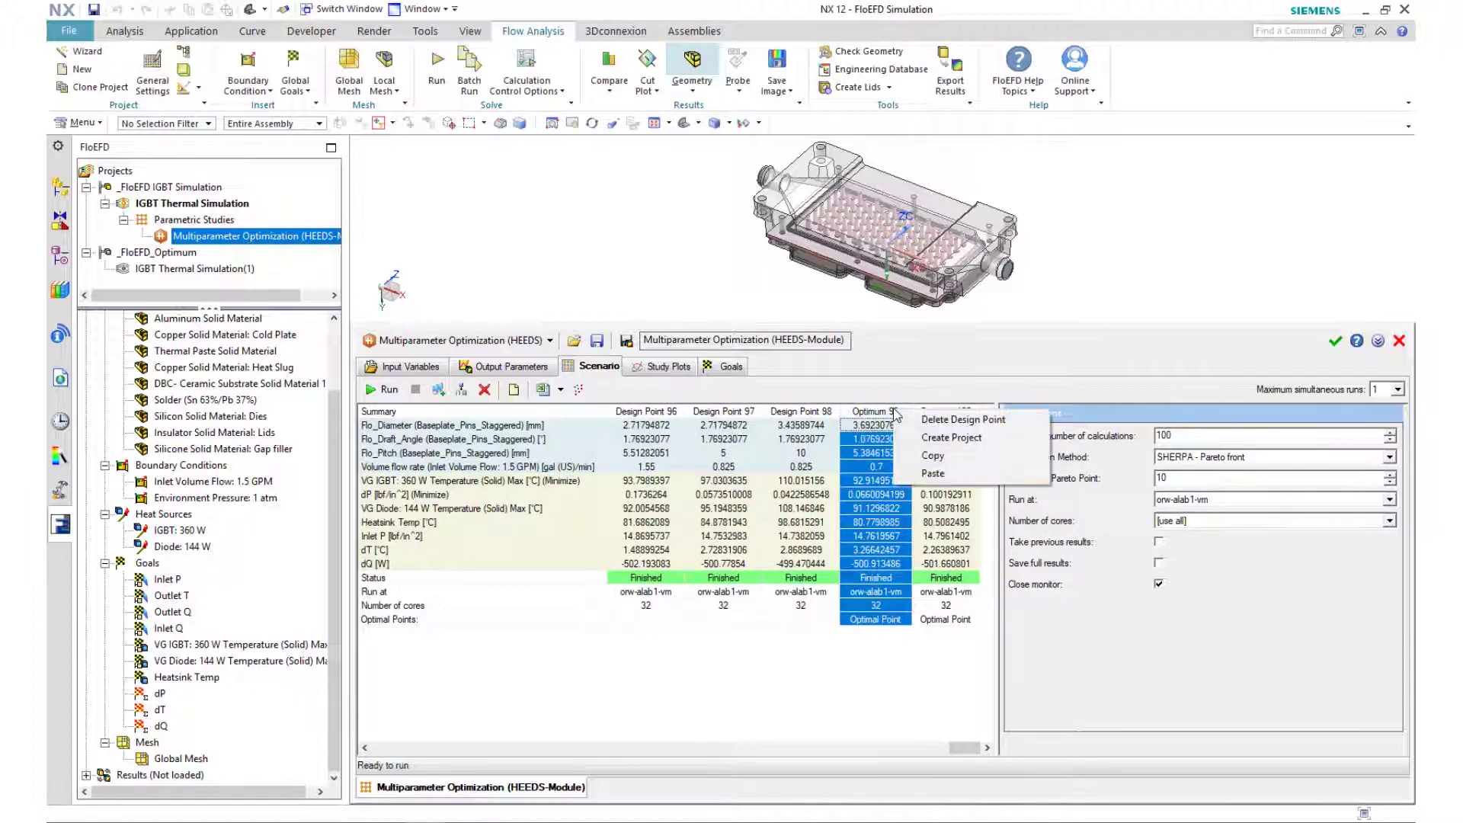
right_click(895, 412)
left_click(917, 439)
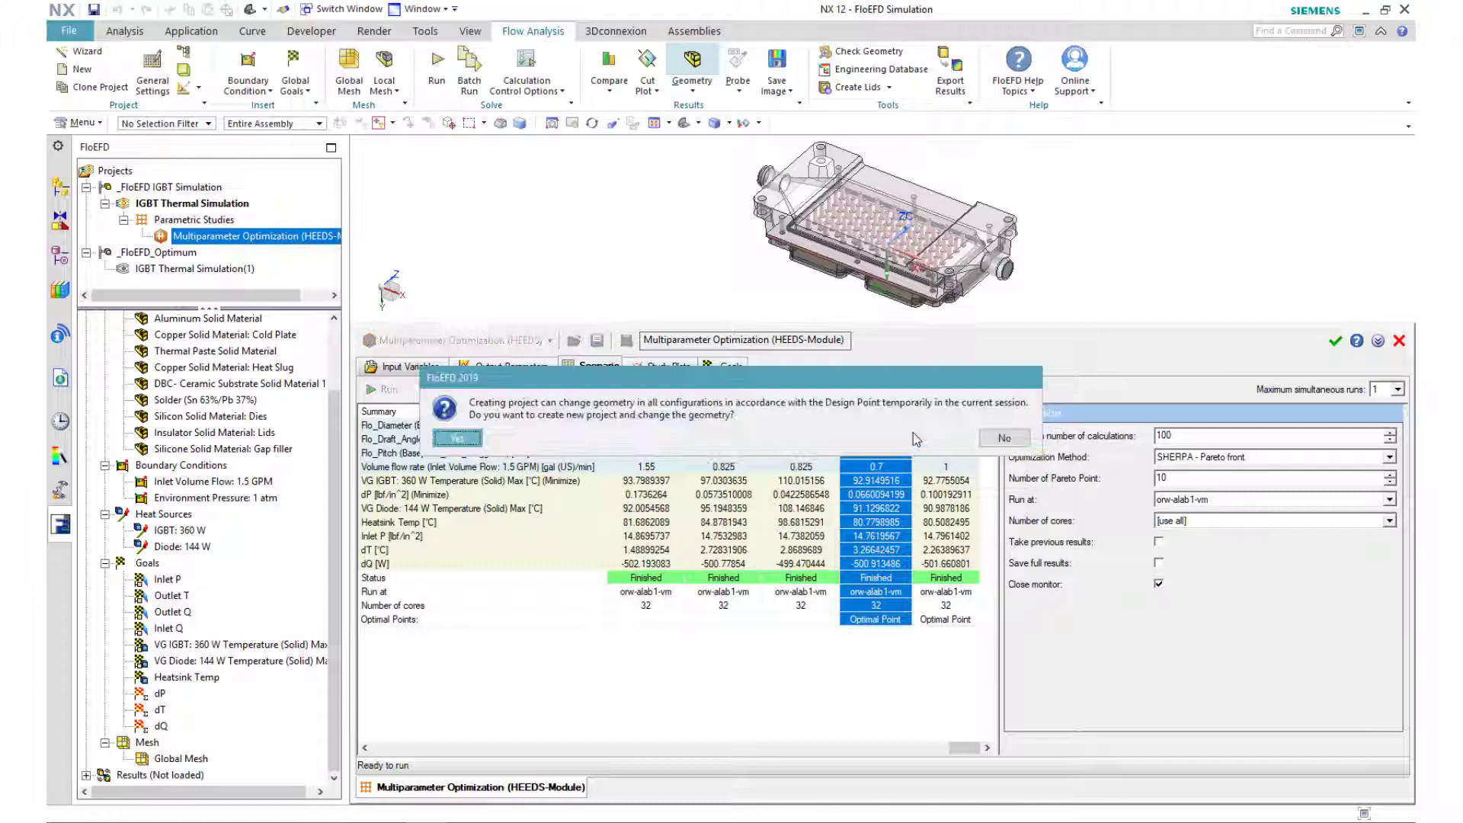
left_click(463, 442)
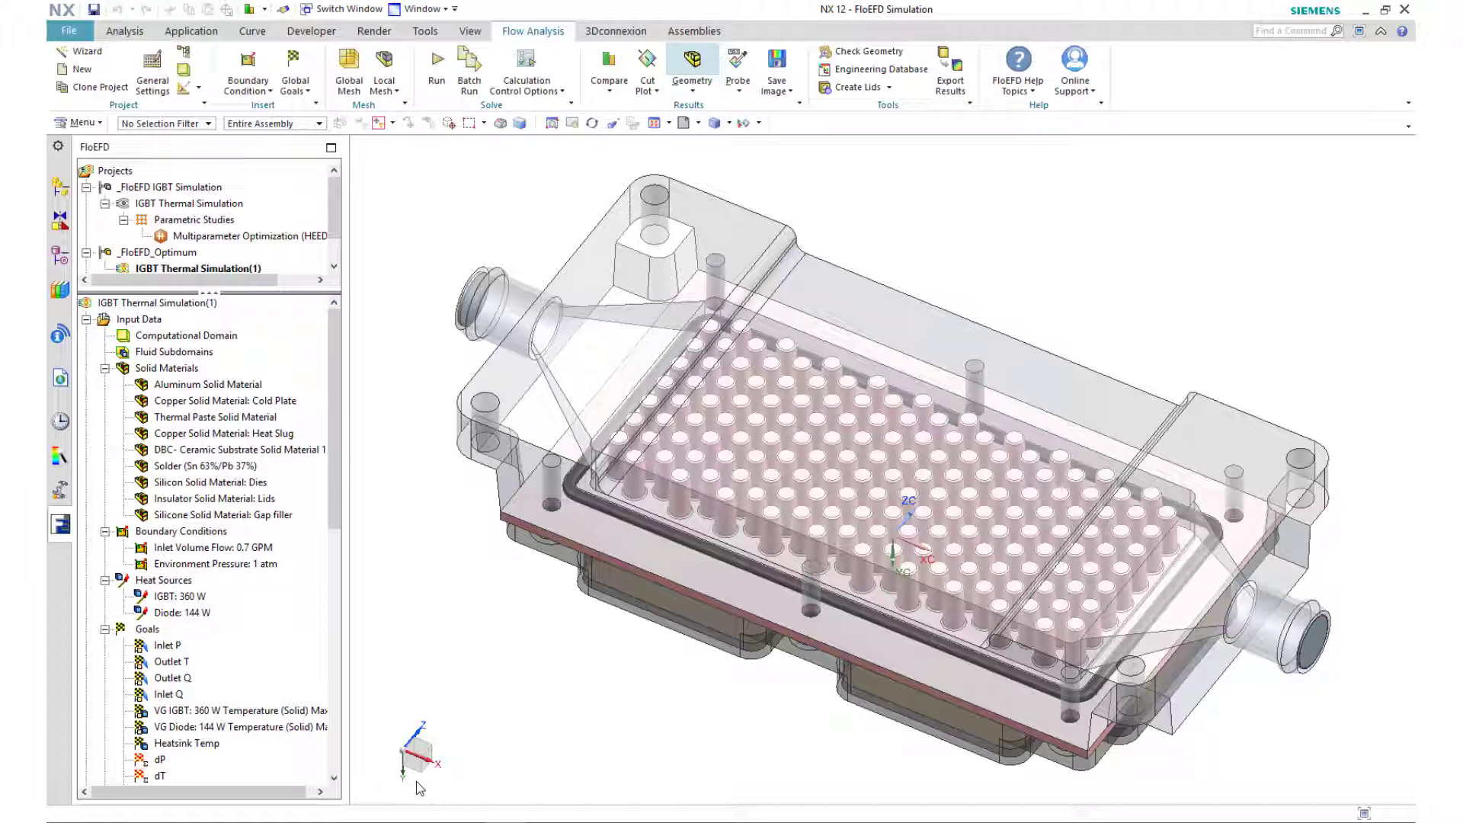
- Compare both projects' active scene plus velocity, temperature and pressure cut plots, viewing velocity first
left_click(609, 65)
left_click(529, 654)
left_click(529, 719)
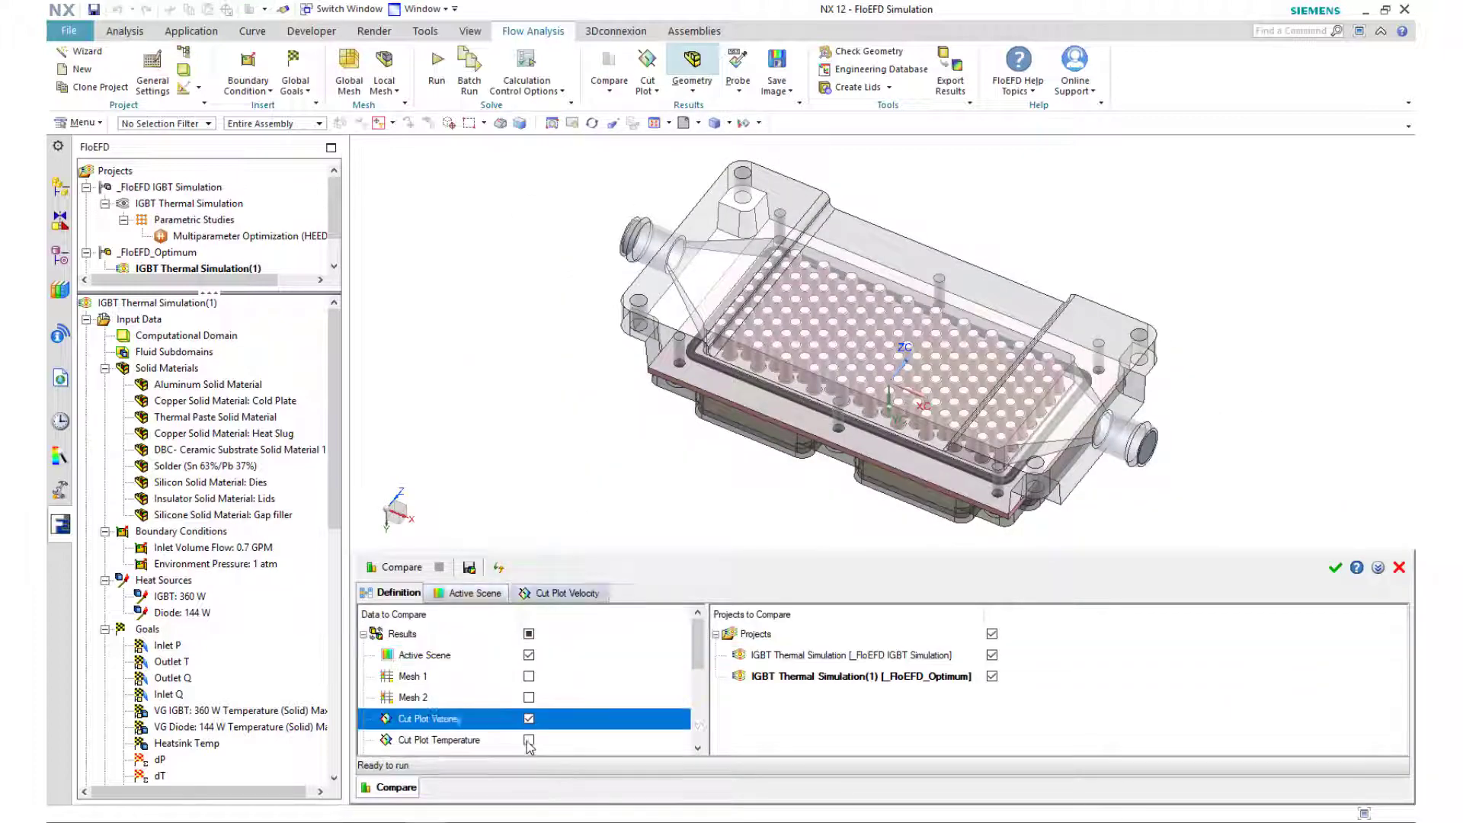
left_click(529, 740)
scroll(529, 732, "down", 1)
left_click(529, 719)
left_click(394, 567)
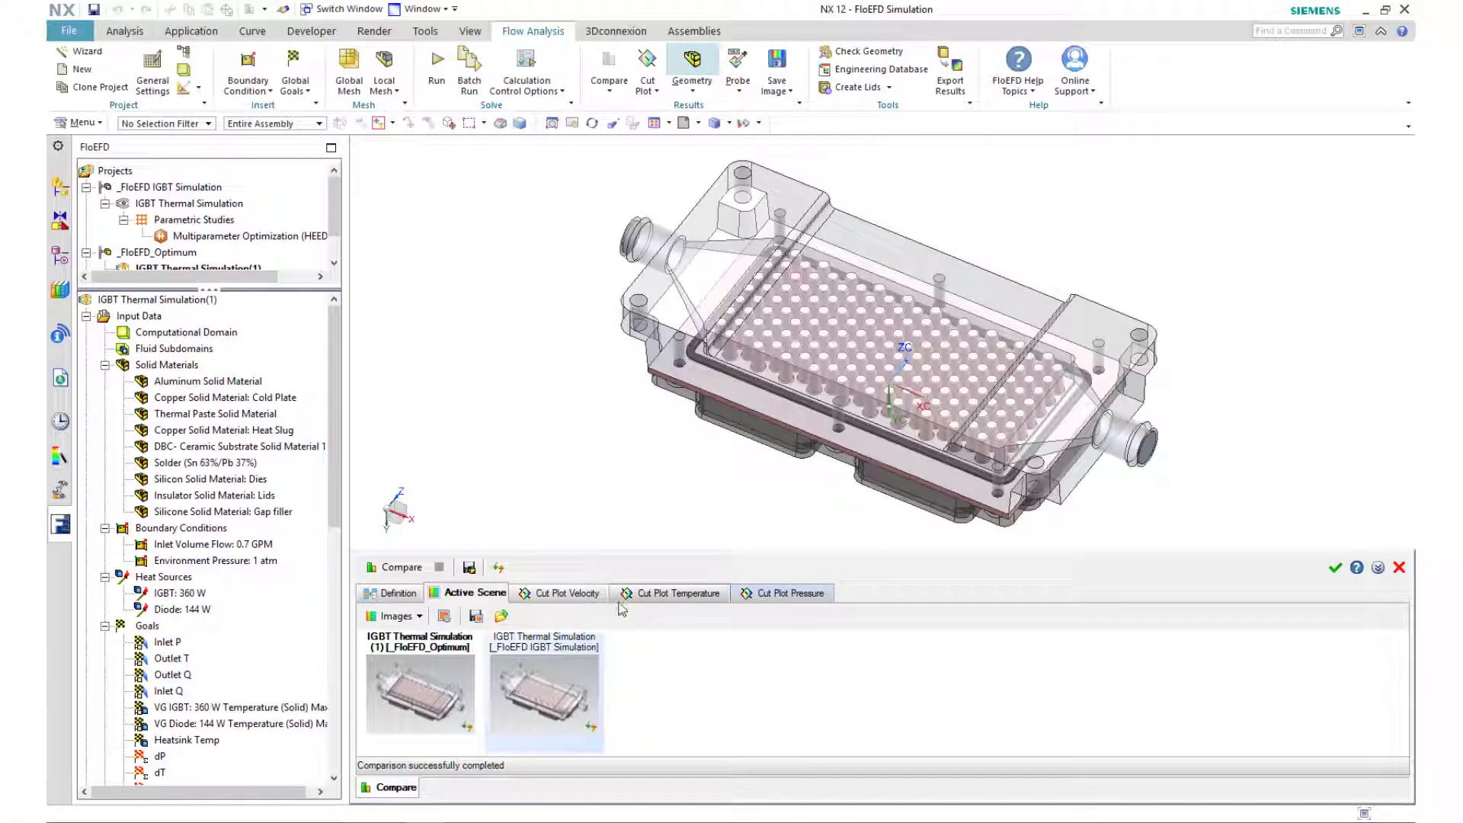
left_click(568, 593)
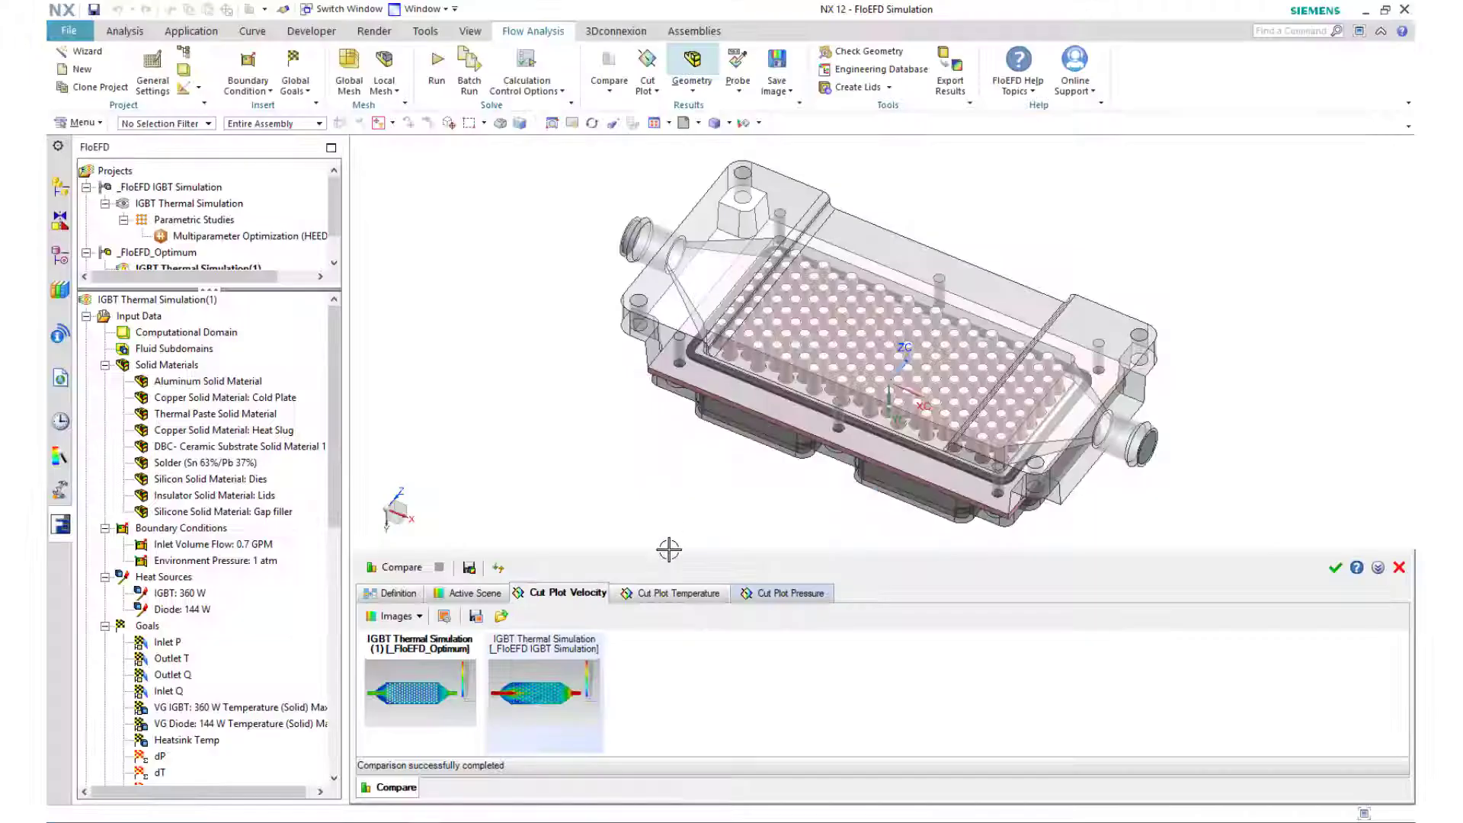
- Show the Cut Plot Temperature comparison of the optimum and baseline projects
left_click(671, 593)
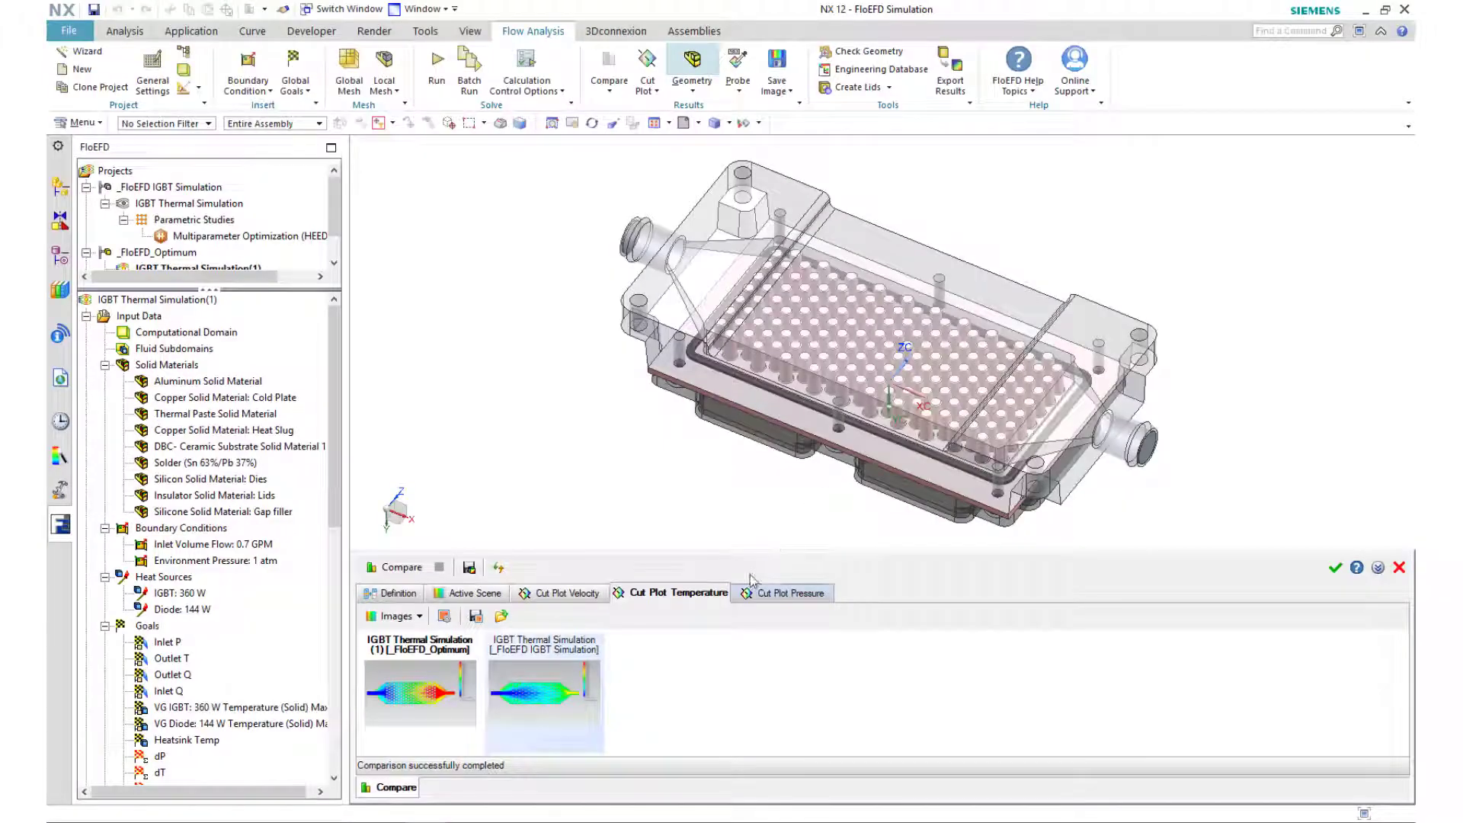
- Show the Cut Plot Pressure comparison of the optimum and baseline designs
left_click(762, 594)
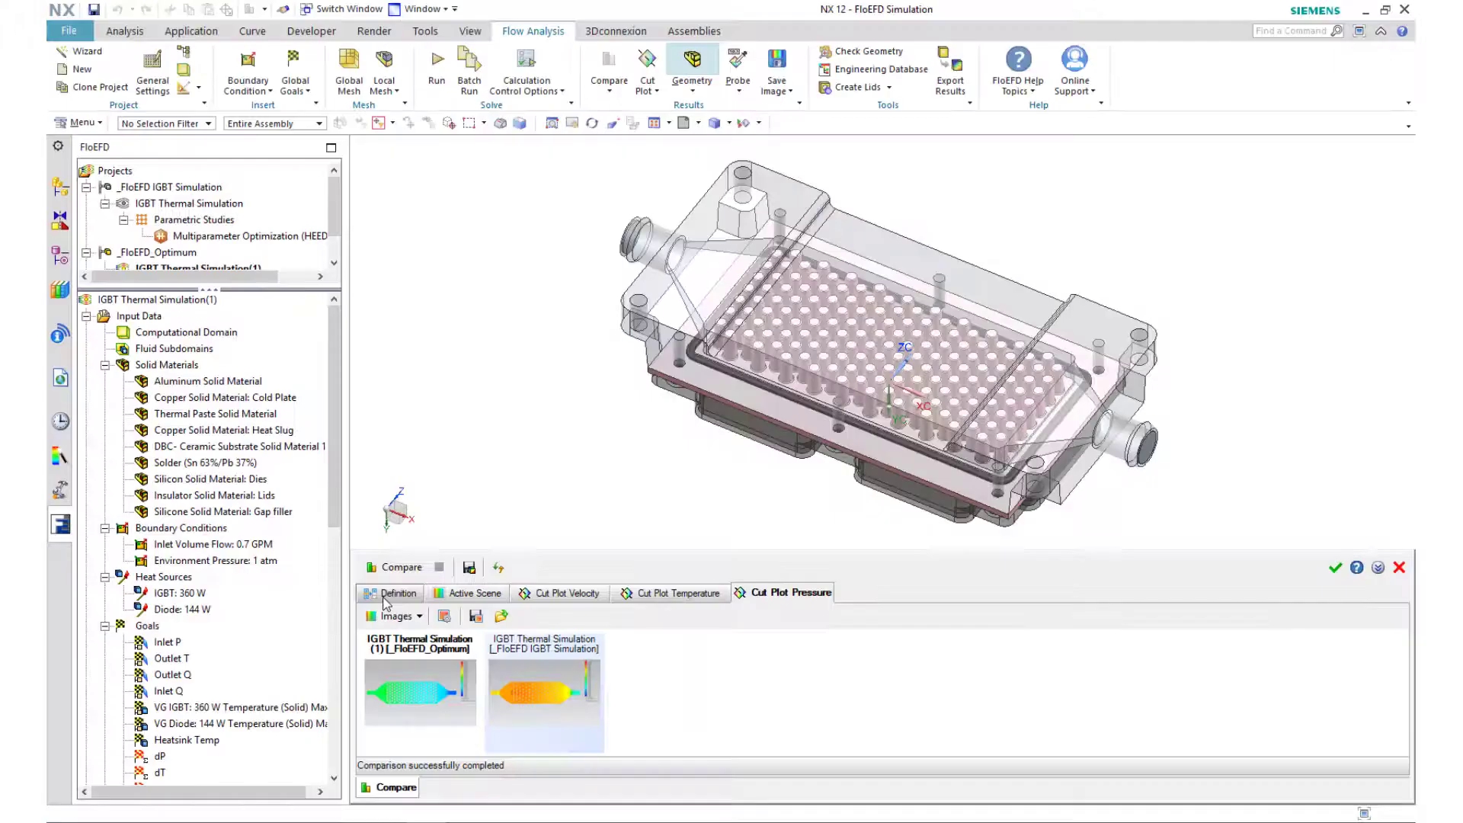
- Rerun the comparison with only Goal Plot 1 selected, clearing the other data
left_click(393, 594)
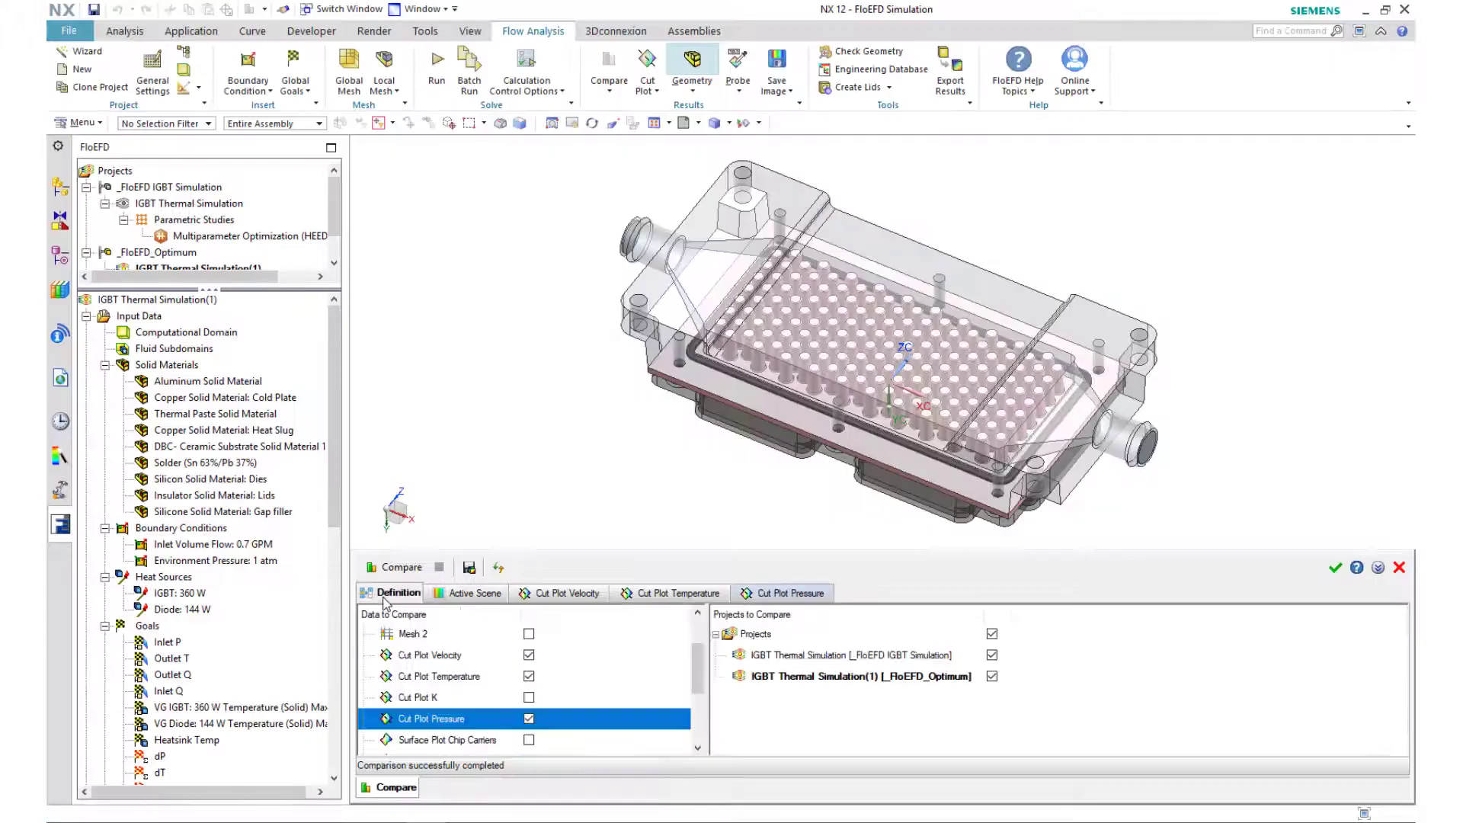
scroll(526, 641, "up", 1)
left_click(529, 634)
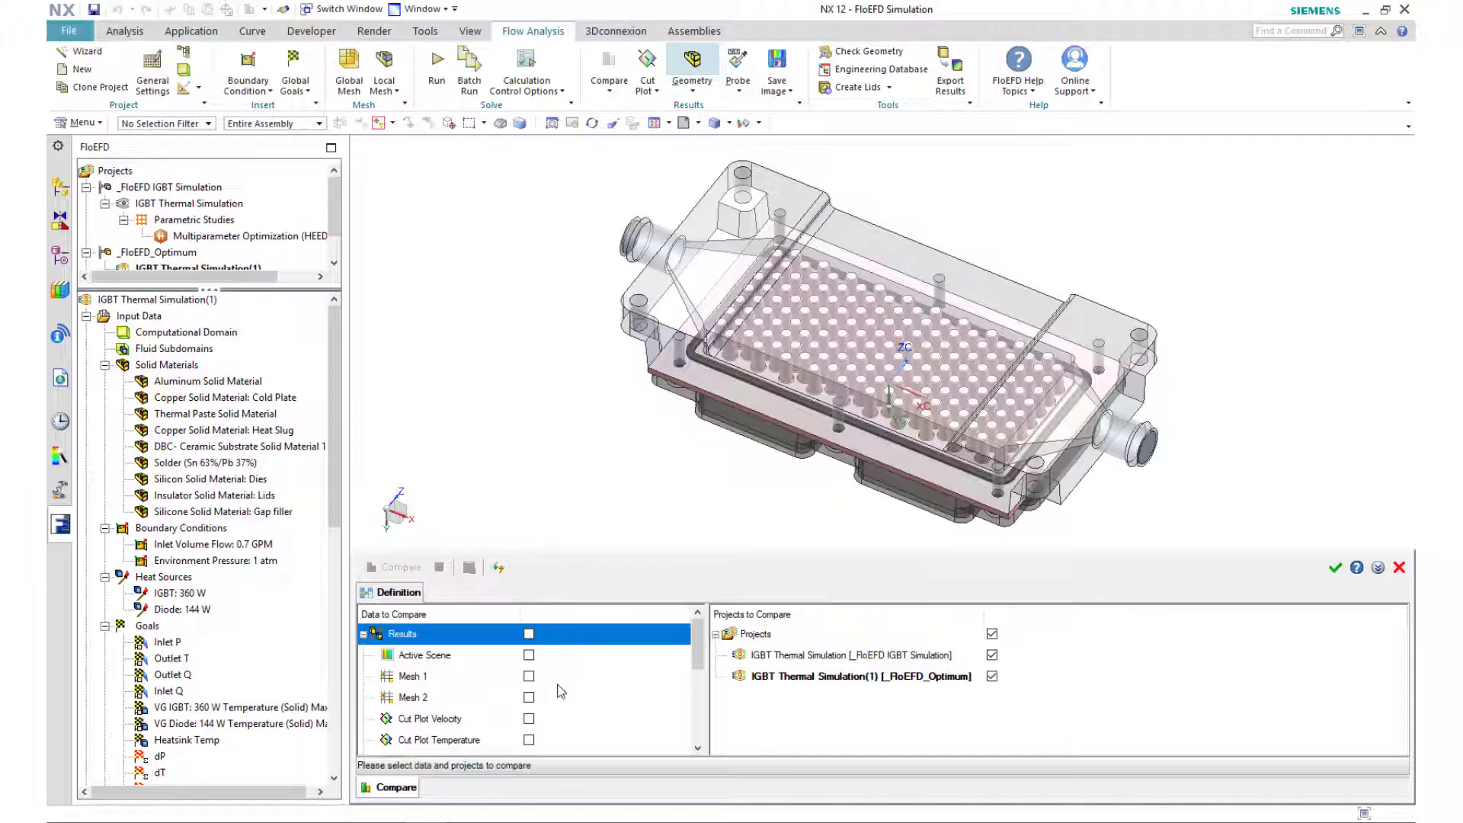
scroll(559, 694, "down", 3)
left_click(529, 740)
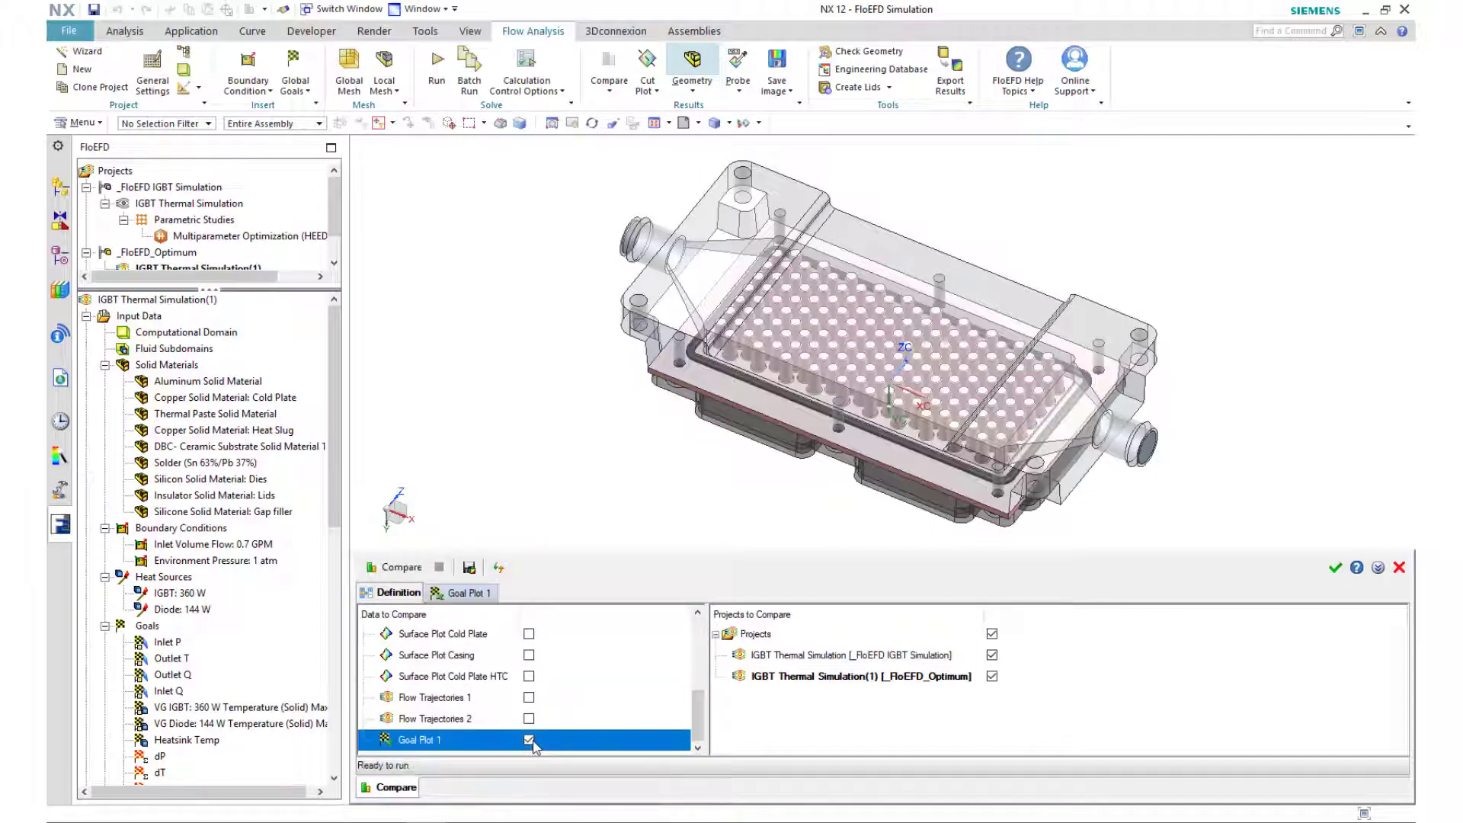
left_click(391, 568)
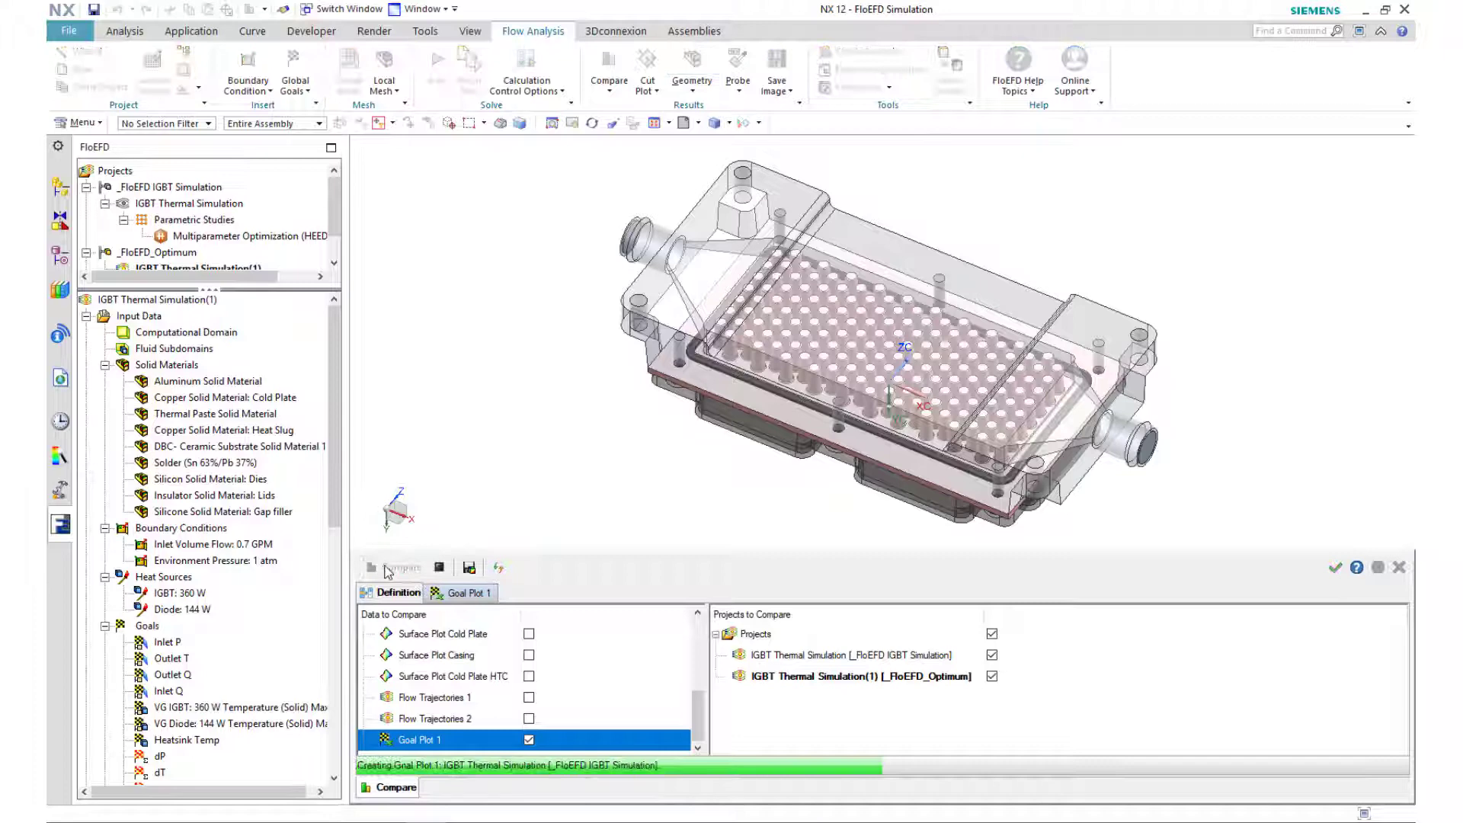
- Review Goal Plot 1 values (IGBT max 92.01 vs 96.76 °C, dP 0.08 vs 0.14) colour-coded
left_click(465, 594)
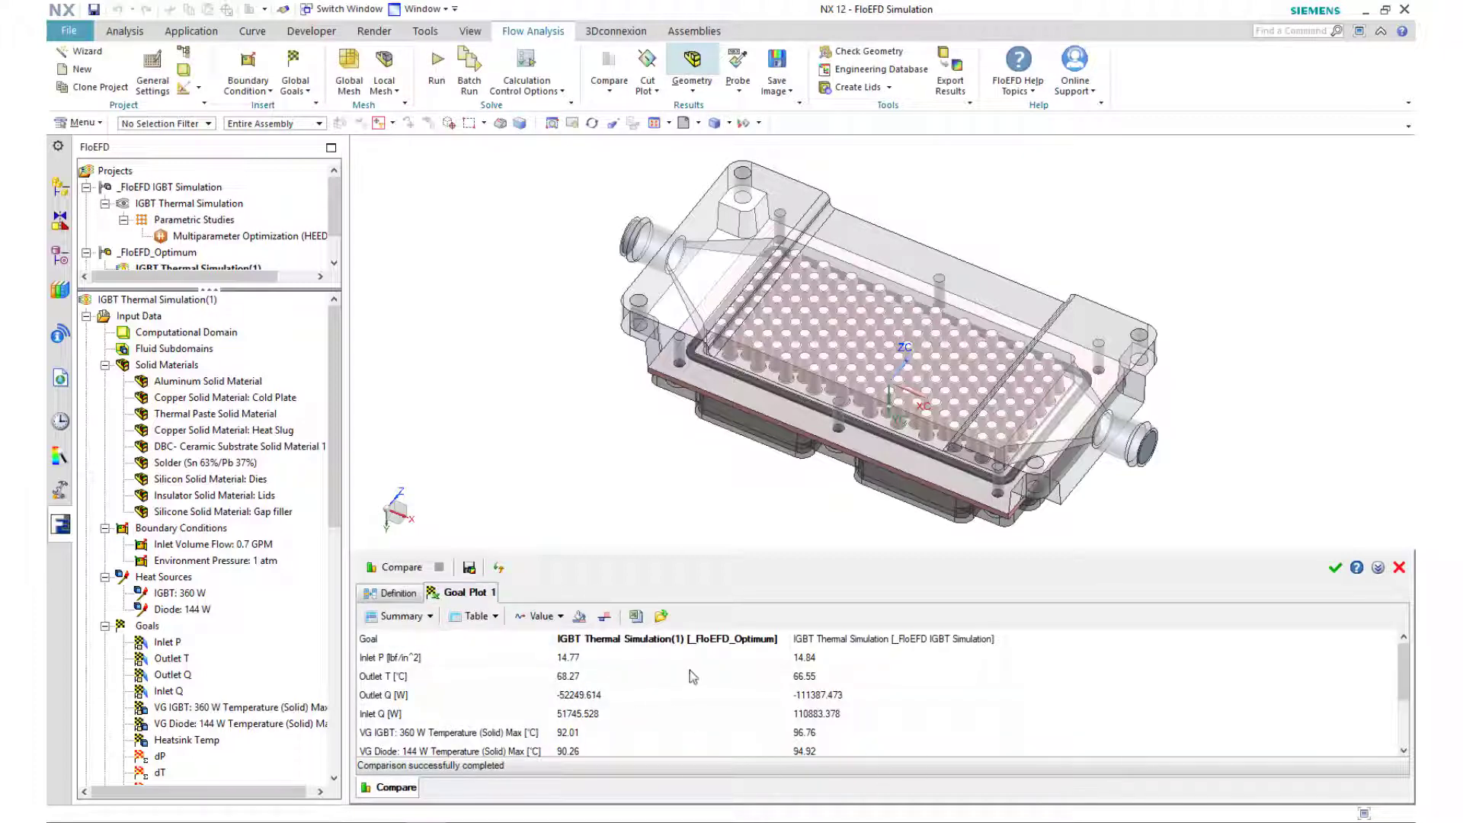
scroll(844, 679, "down", 1)
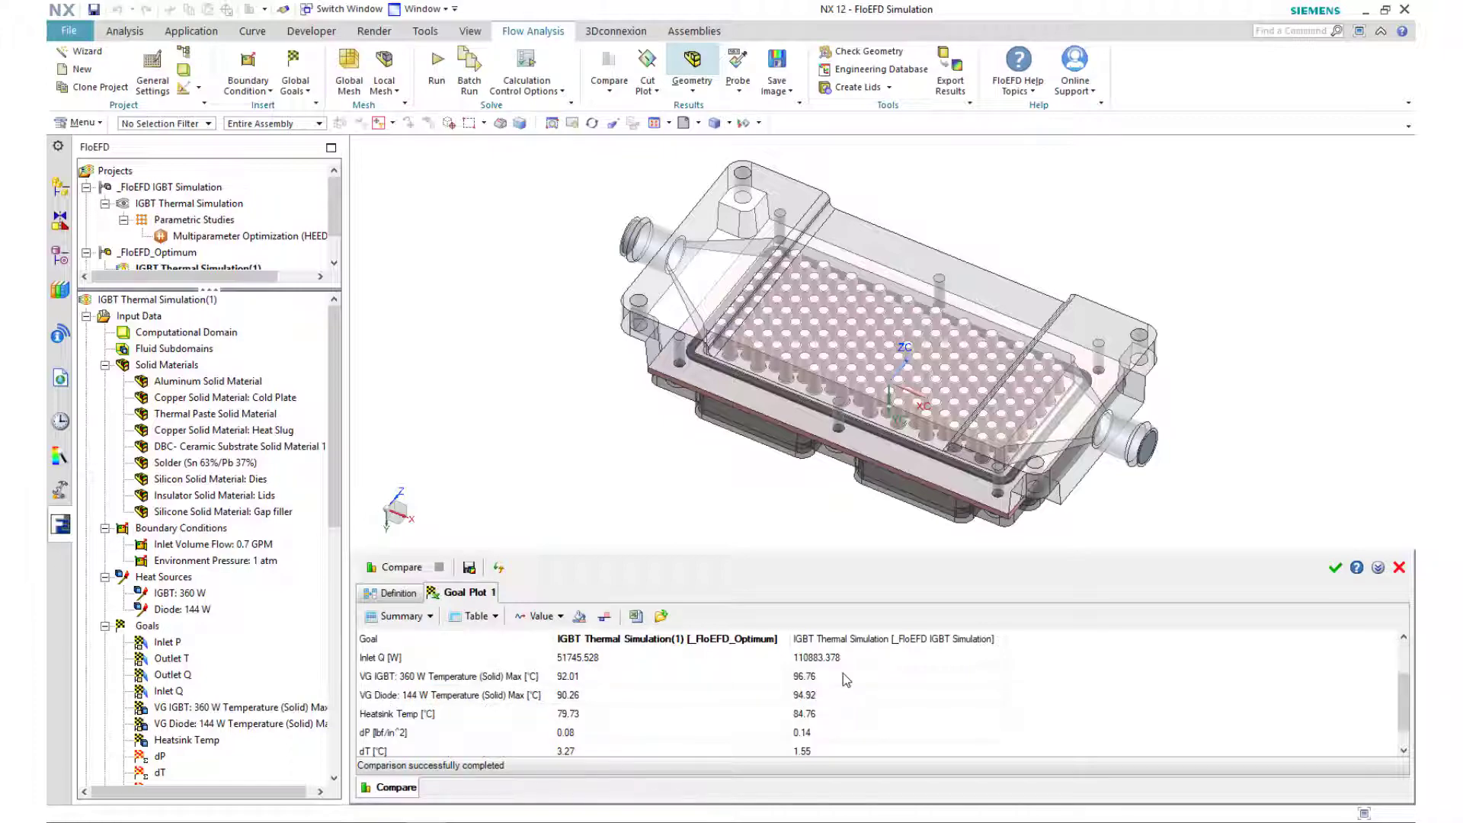
scroll(845, 679, "up", 1)
left_click(579, 615)
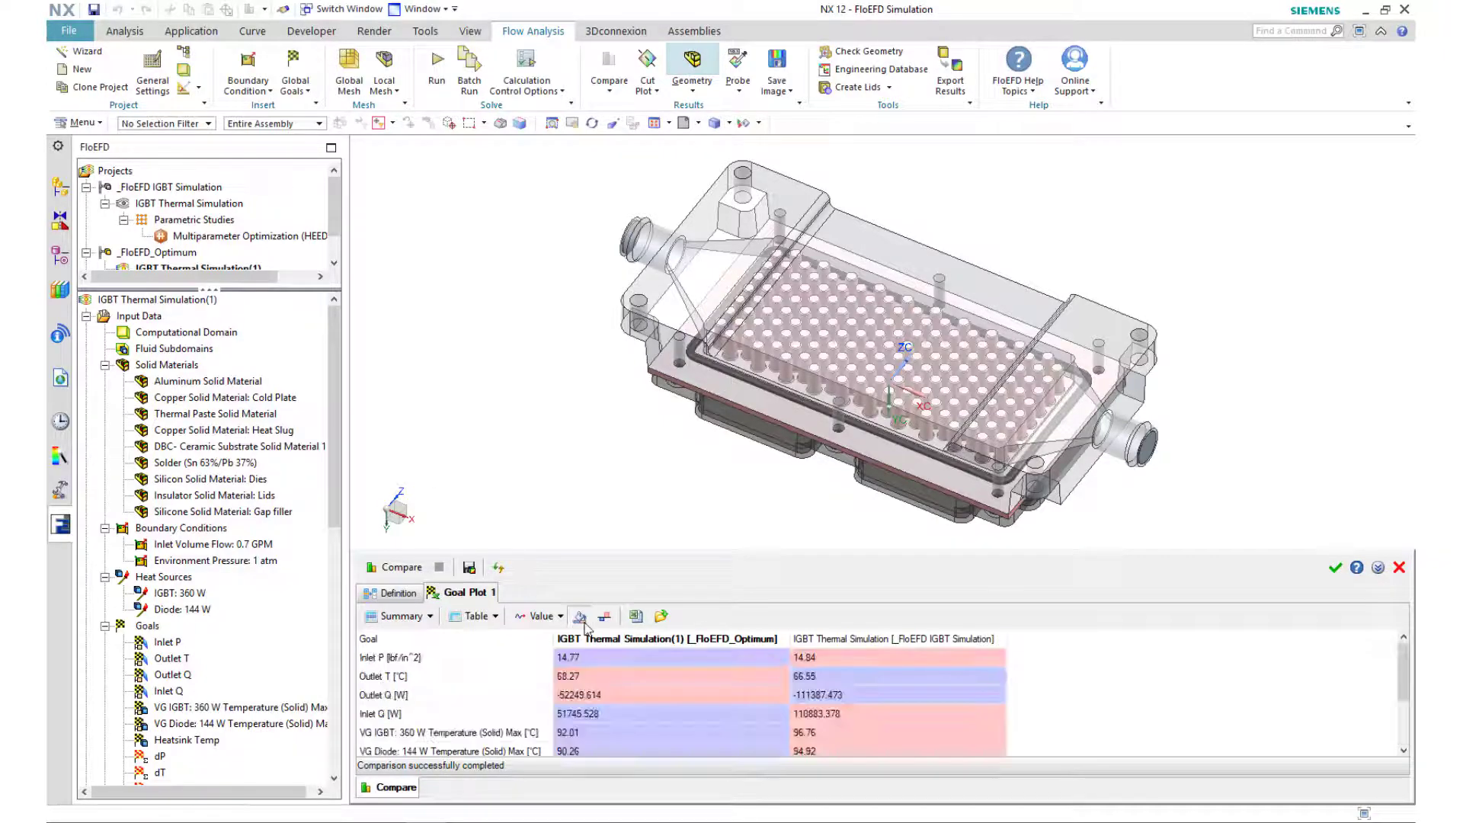
scroll(585, 663, "down", 2)
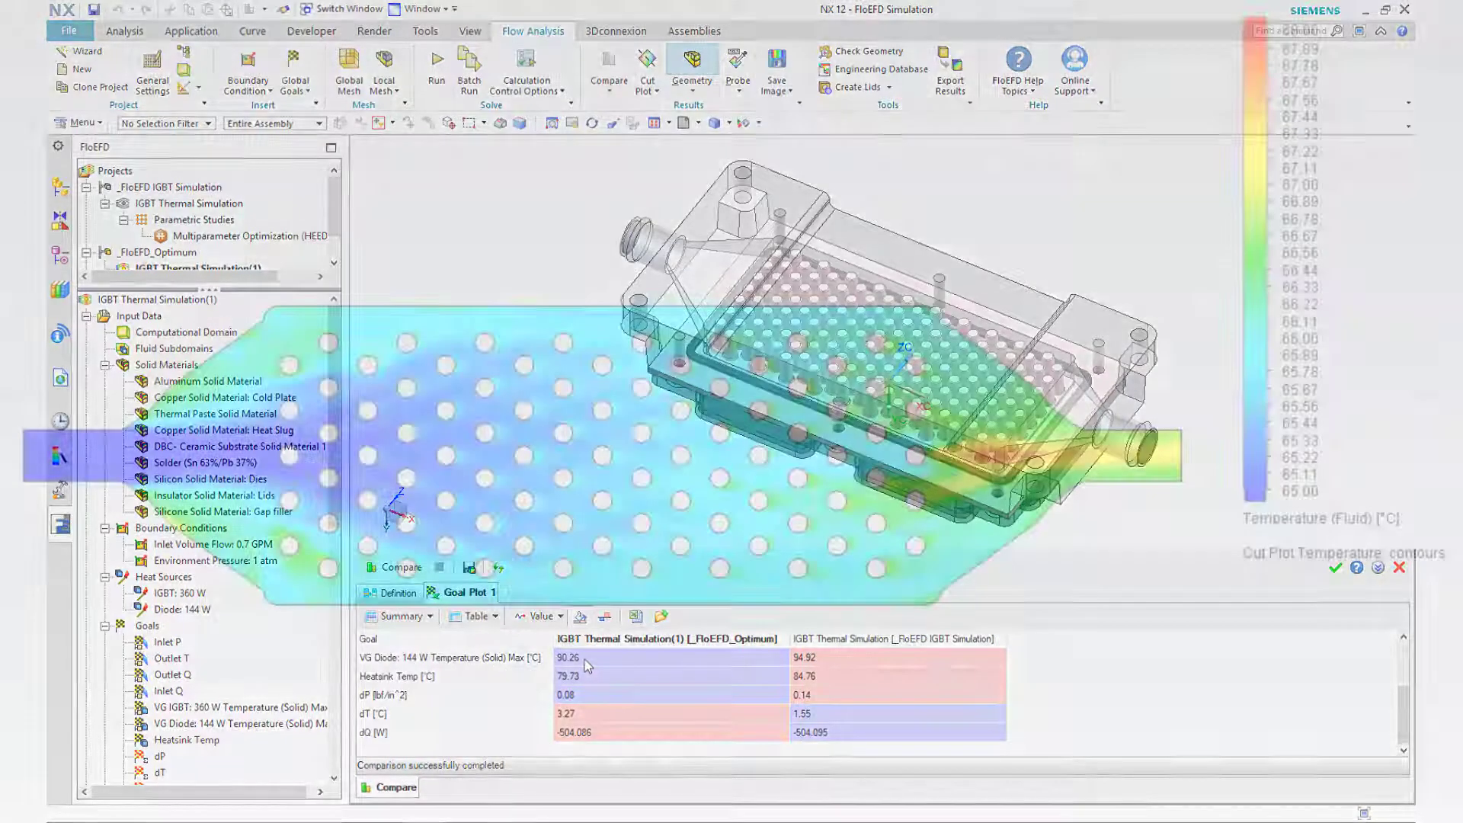